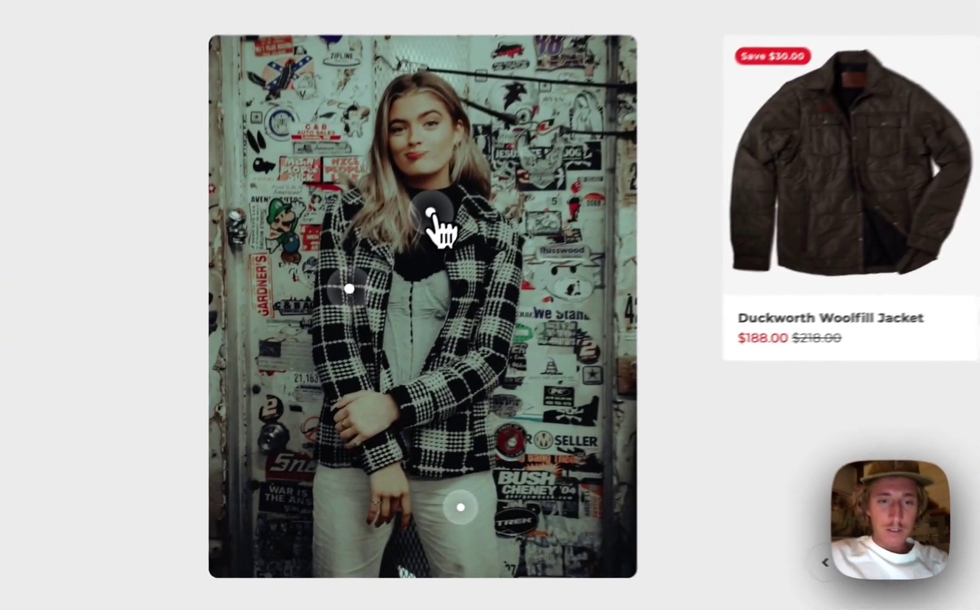
Step: Click through the demo's hotspots and step through the carousel products
click(350, 305)
click(360, 275)
click(481, 509)
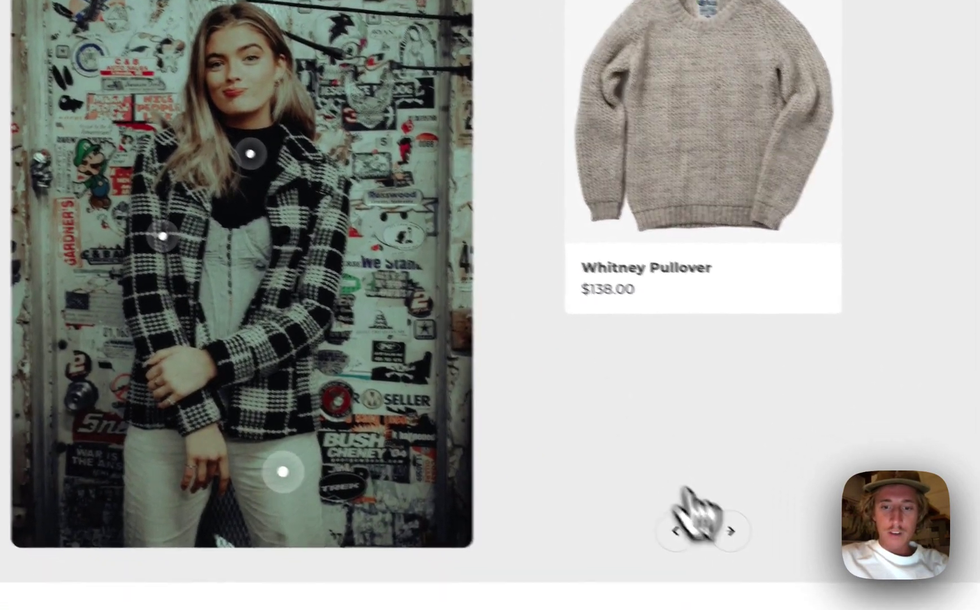
click(767, 553)
click(686, 508)
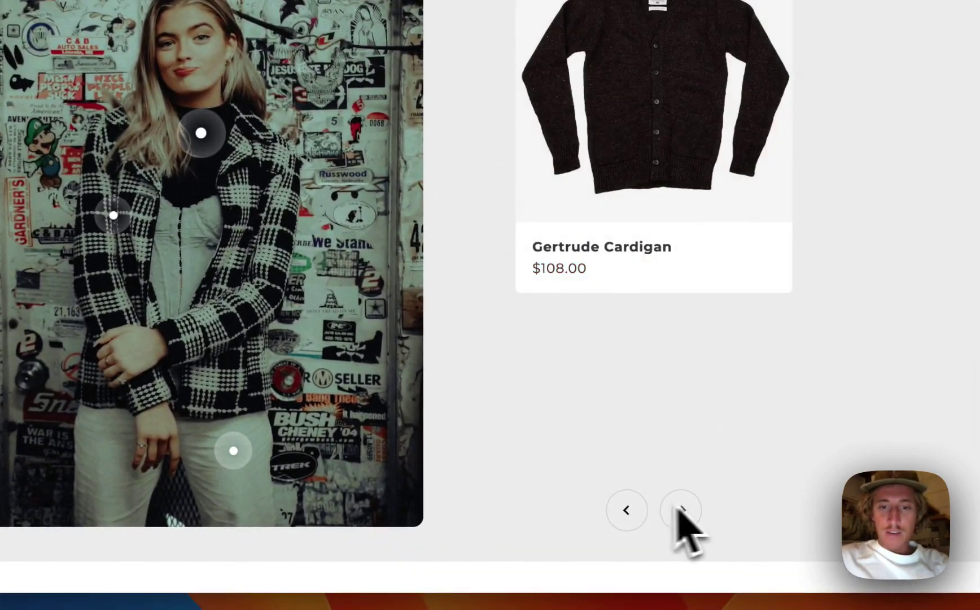
click(623, 509)
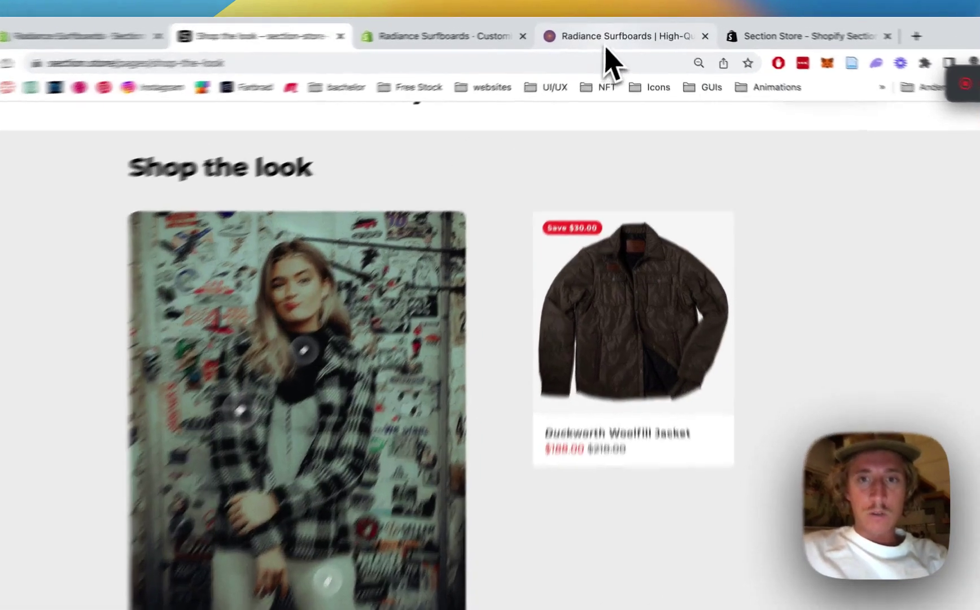
Step: In the live Radiance Surfboards store, toggle the RADIANCE OG T-SHIRT and THE HEATER hotspots, then view Section Store
click(601, 34)
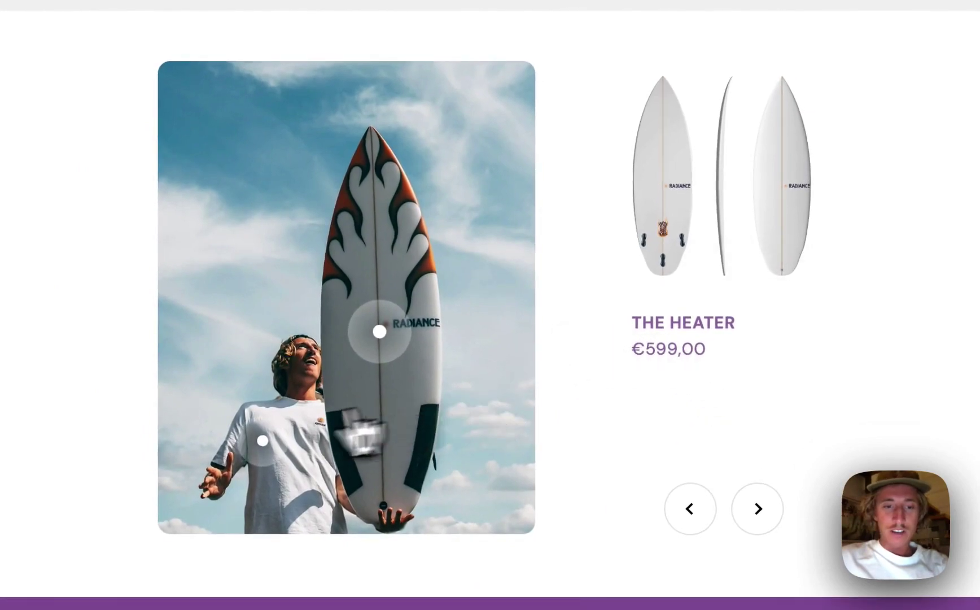
click(261, 438)
click(379, 332)
click(275, 428)
click(379, 330)
click(265, 439)
mouse_move(726, 246)
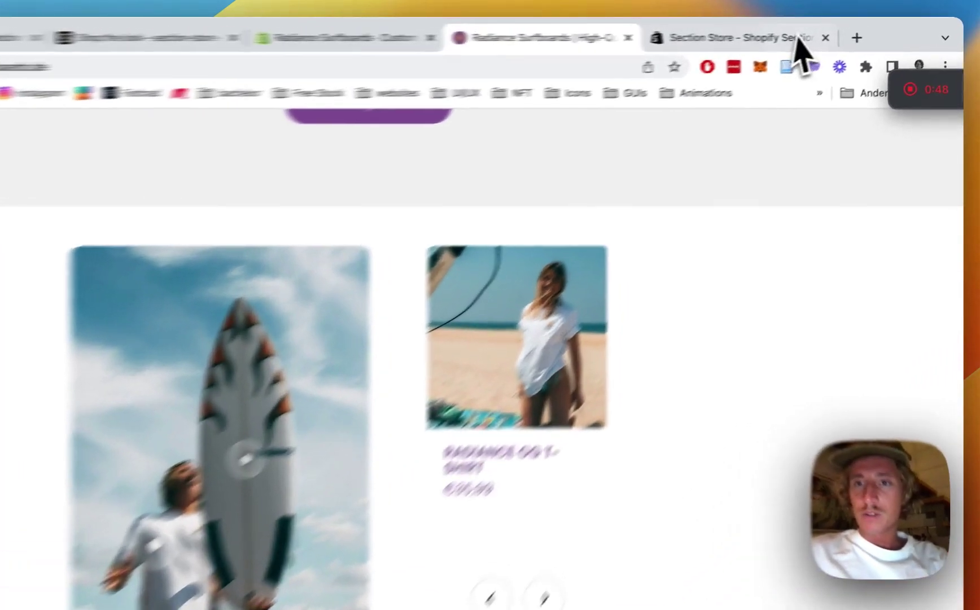
click(818, 33)
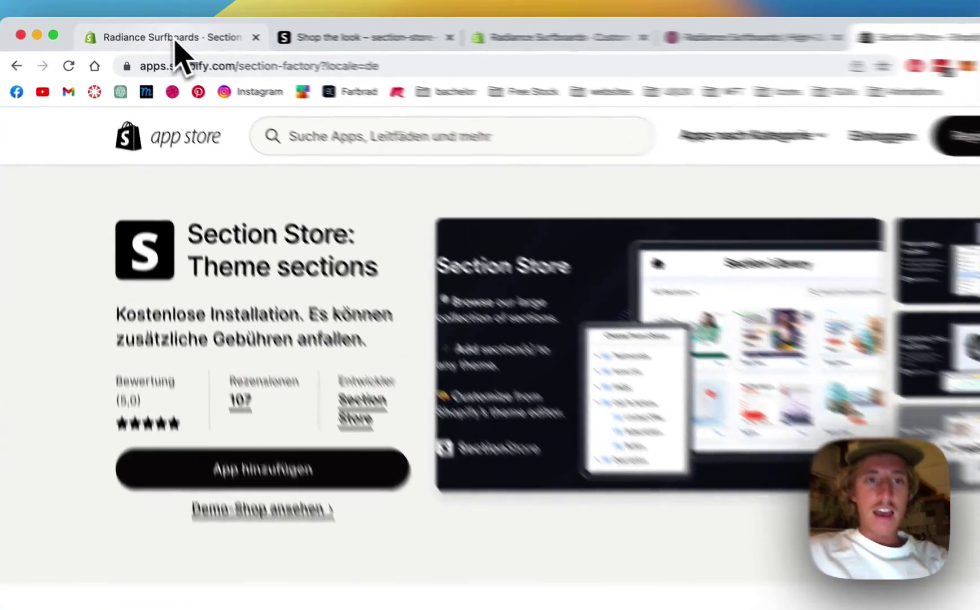
Step: Return to the Section Store app's My sections page in the Radiance Surfboards admin
click(160, 34)
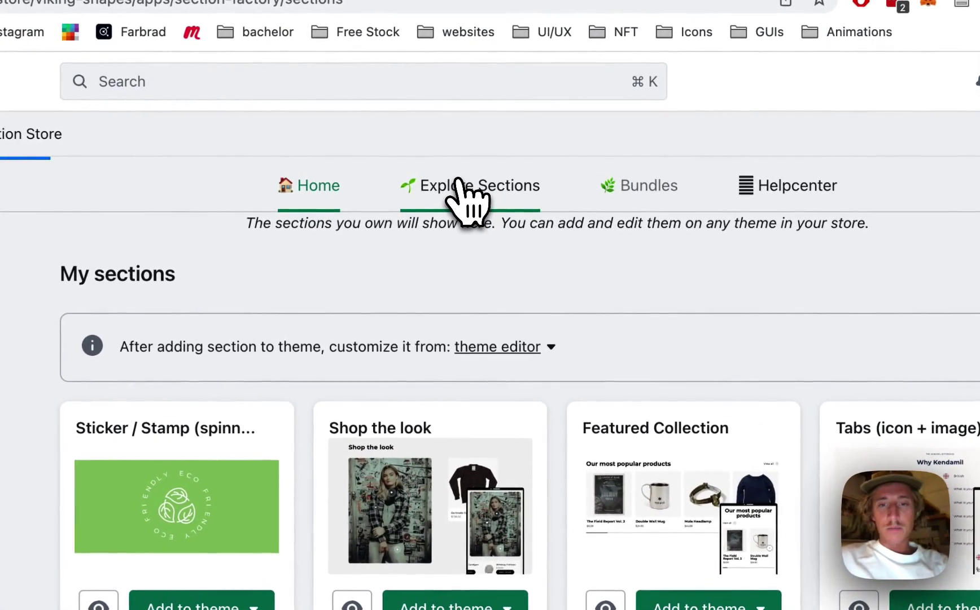
Step: Browse Explore Sections and view the Shop the look section's details
click(470, 181)
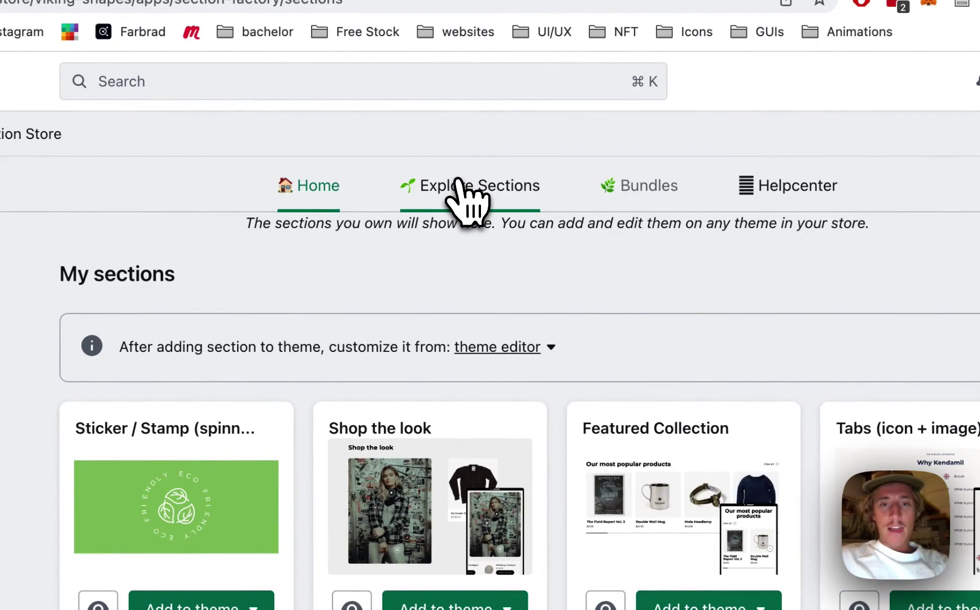
scroll(395, 276, down, 2)
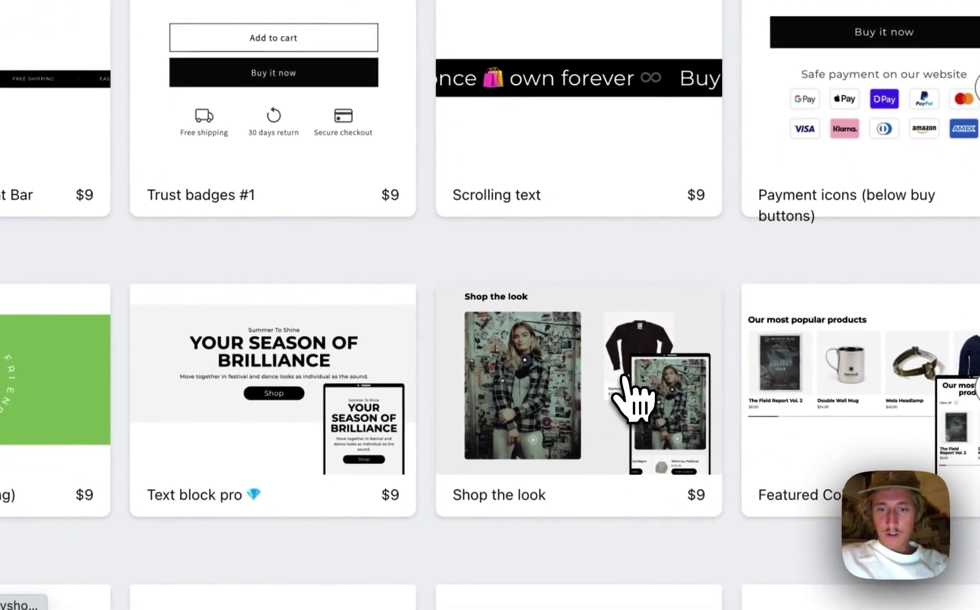
click(632, 395)
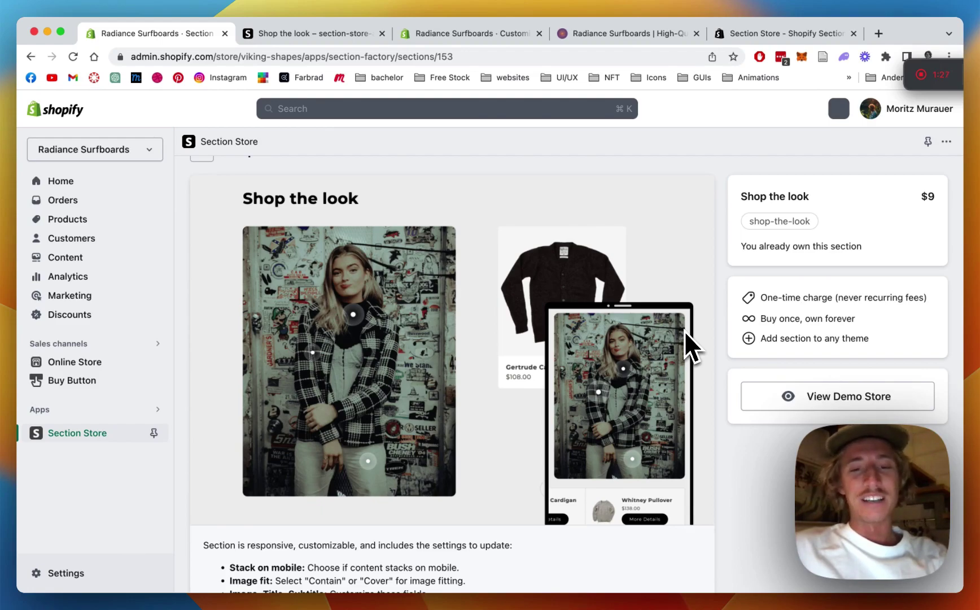
scroll(684, 331, up, 3)
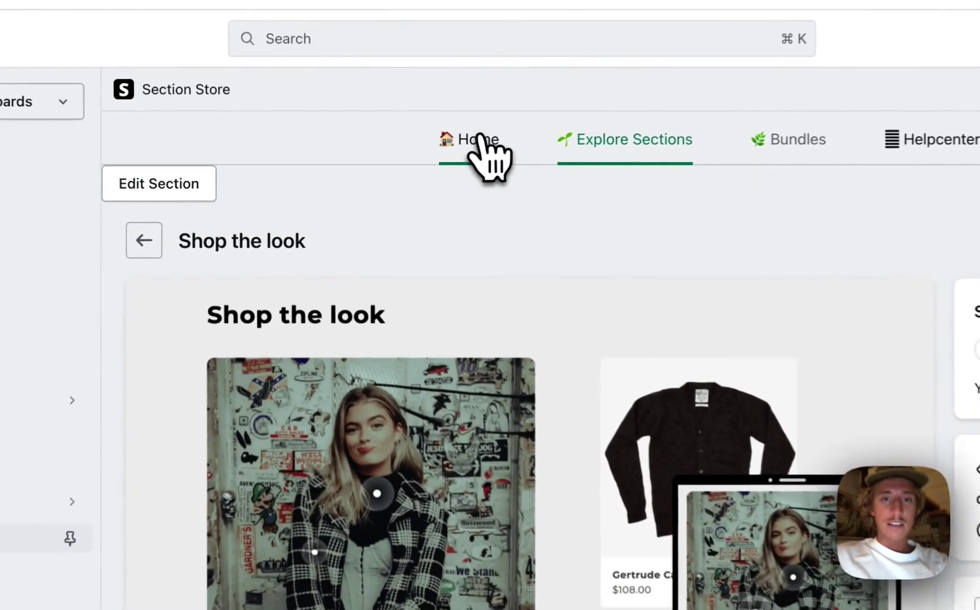
Step: Back on My sections, open the live Dawn theme in the theme editor
click(418, 174)
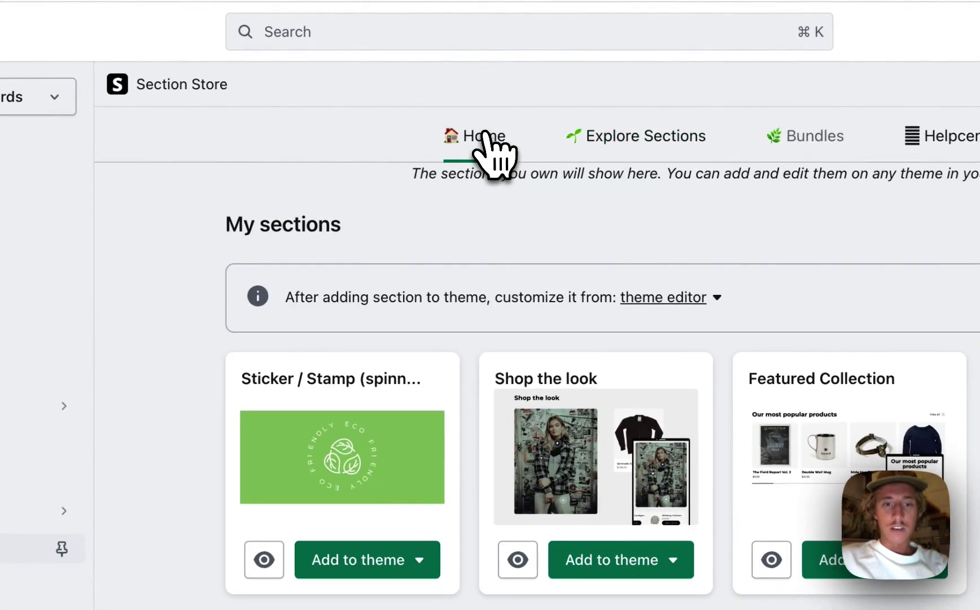
scroll(247, 333, down, 3)
click(656, 477)
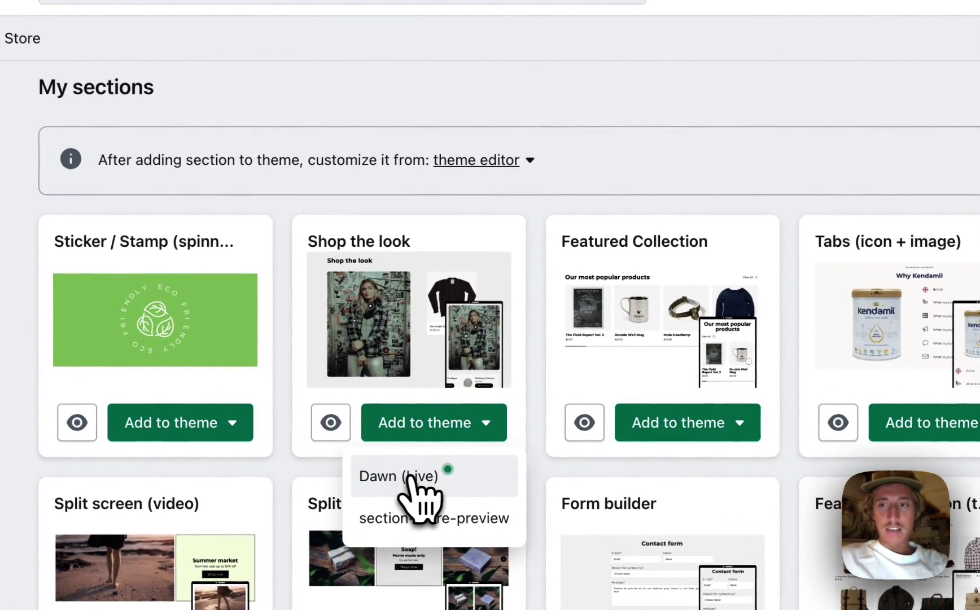
click(665, 160)
click(483, 161)
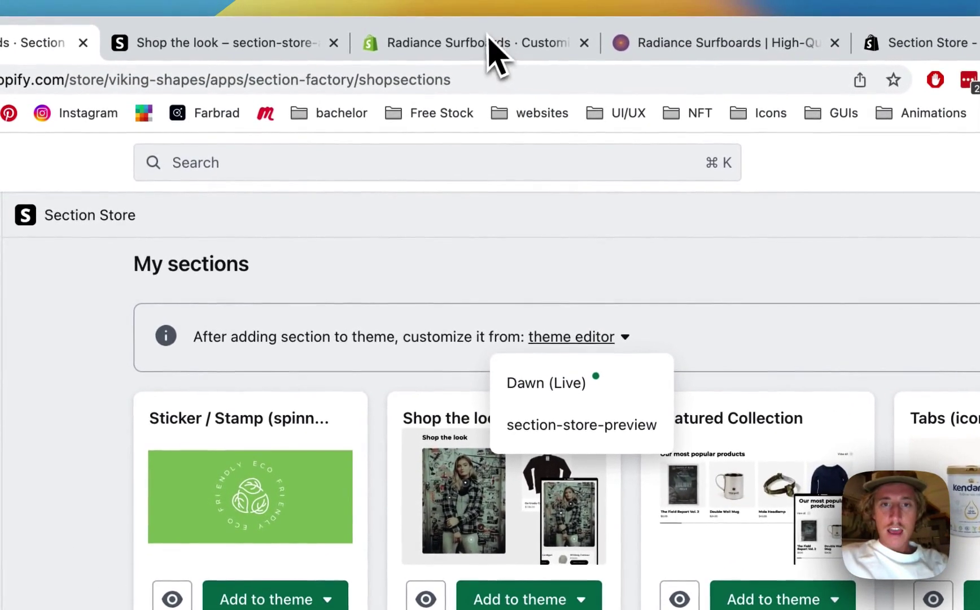
click(491, 47)
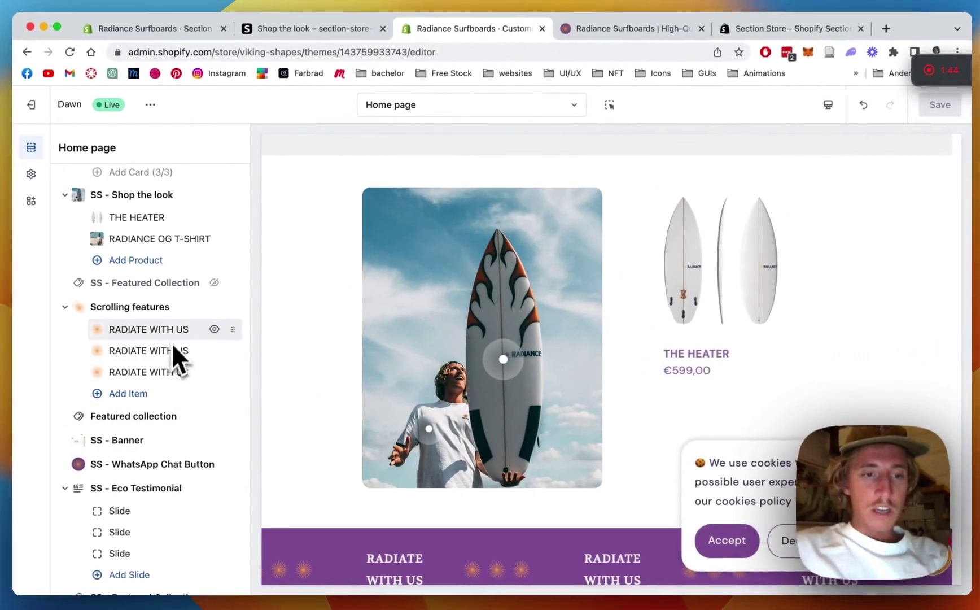
Step: Hide the existing Shop the look section on the home page
scroll(161, 347, down, 2)
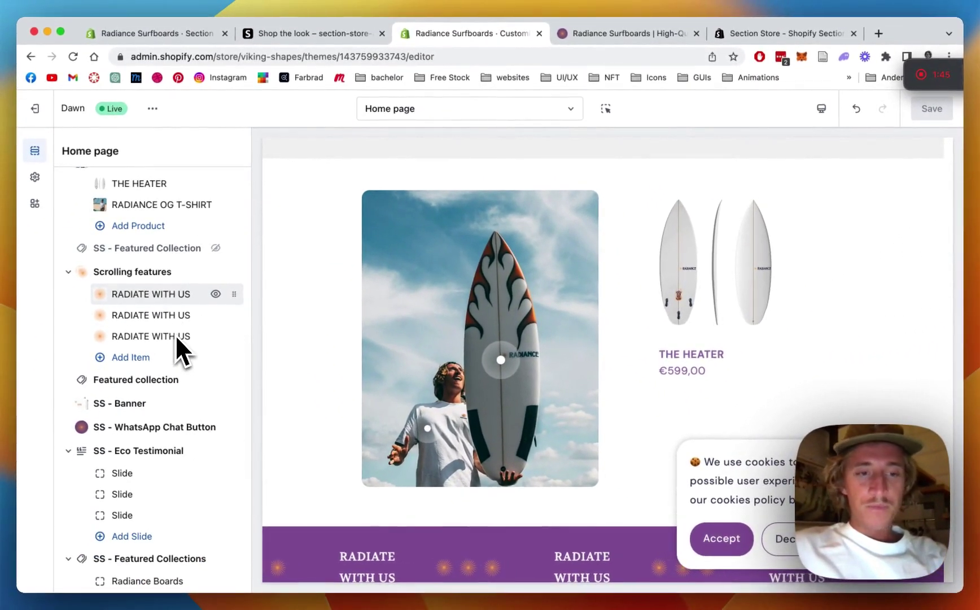
scroll(189, 258, up, 3)
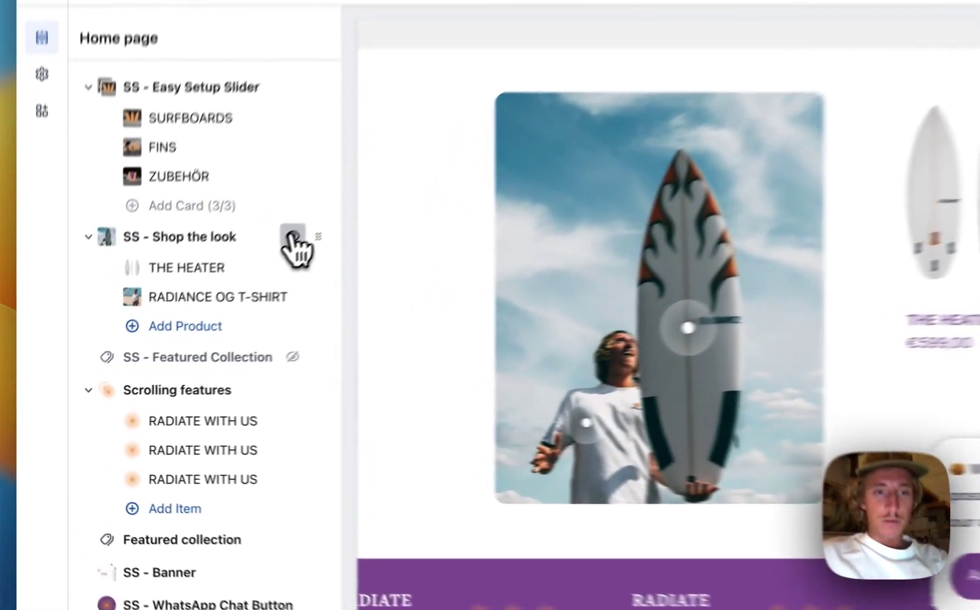
click(215, 294)
Step: Add a new SS - Shop the look section by searching 'ss shop'
scroll(179, 384, down, 10)
click(214, 591)
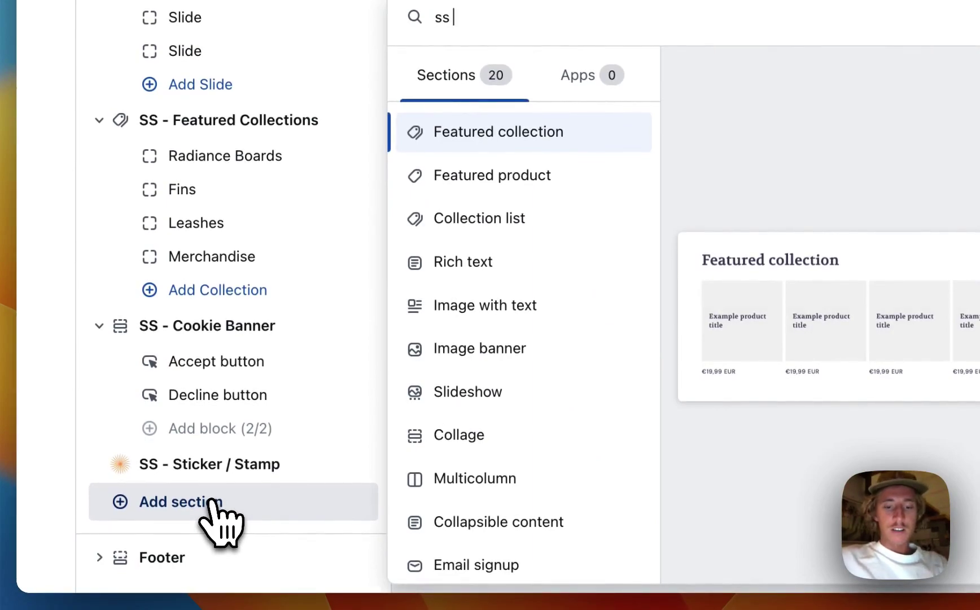
text(ss shop)
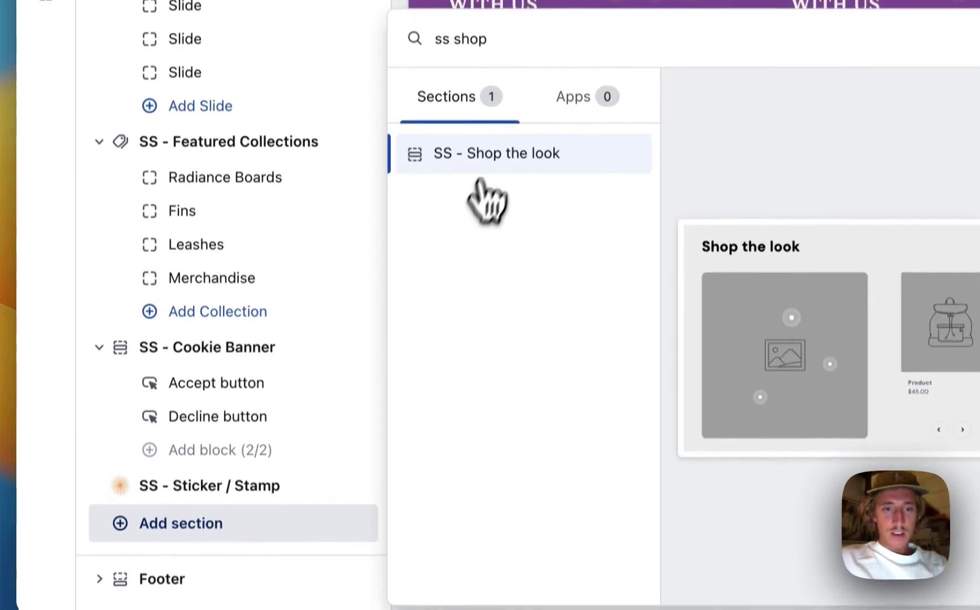
click(486, 144)
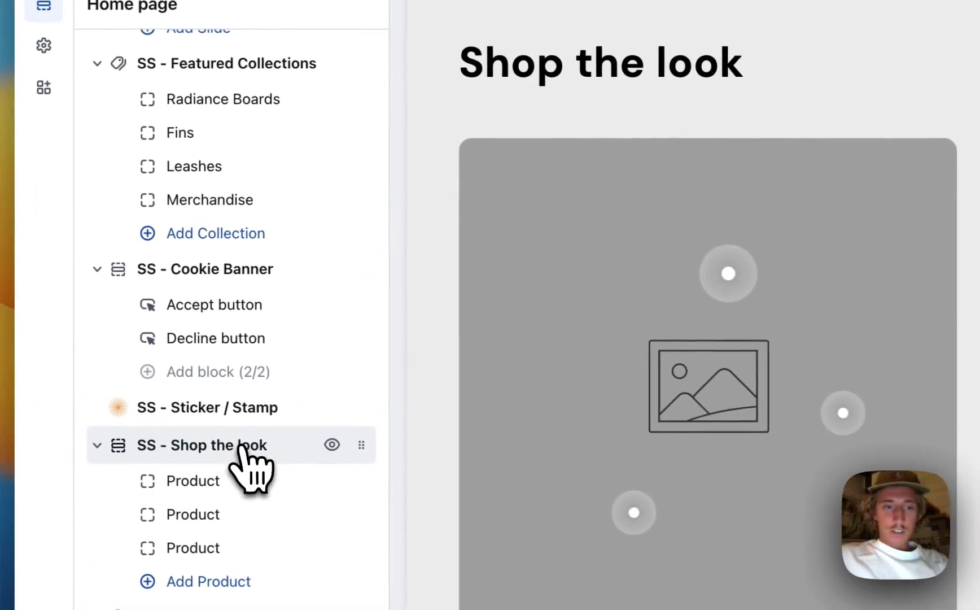
Step: Set the edit-3 surfboard photo as the SS - Shop the look section's image
click(76, 405)
click(245, 251)
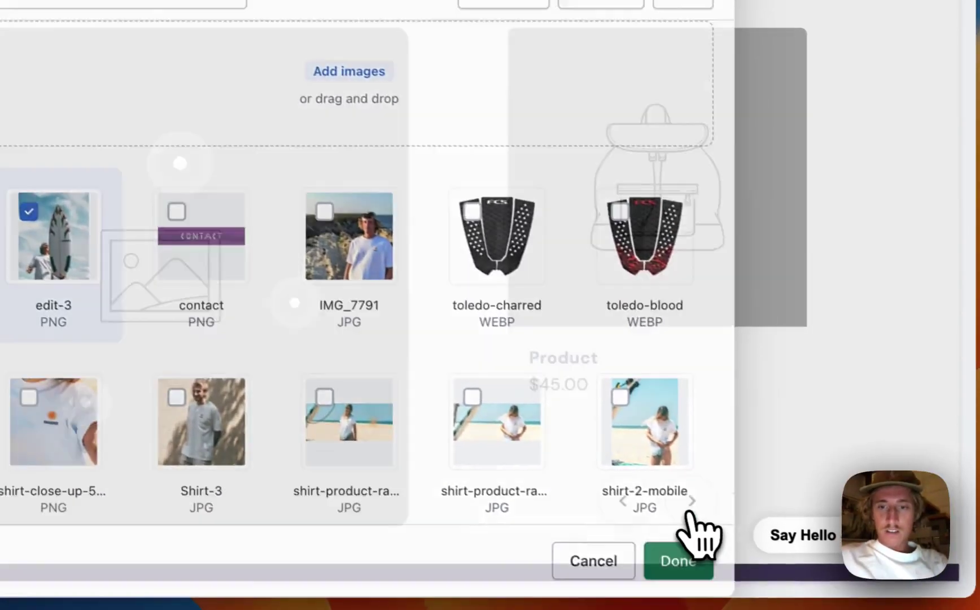
click(695, 540)
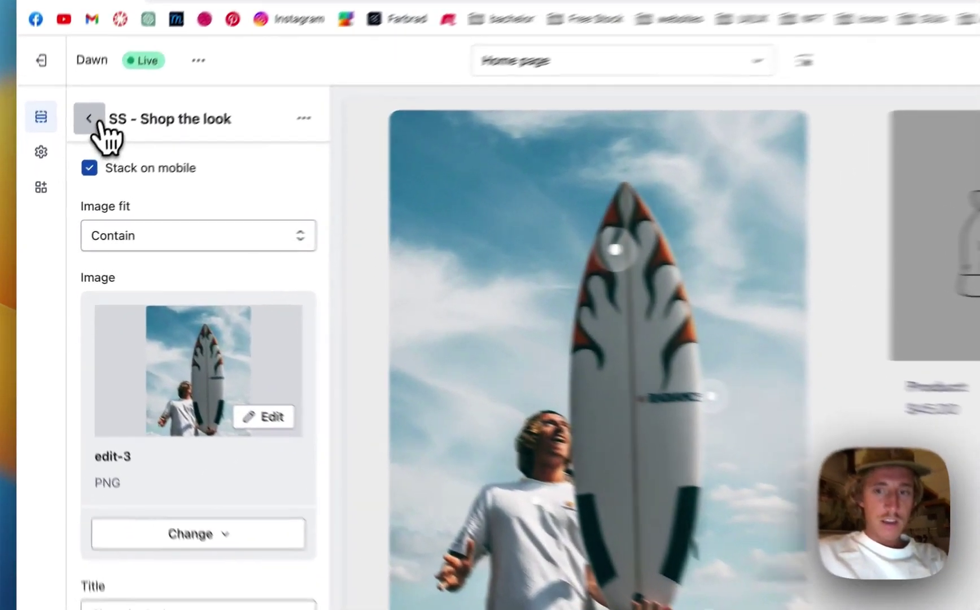
click(70, 152)
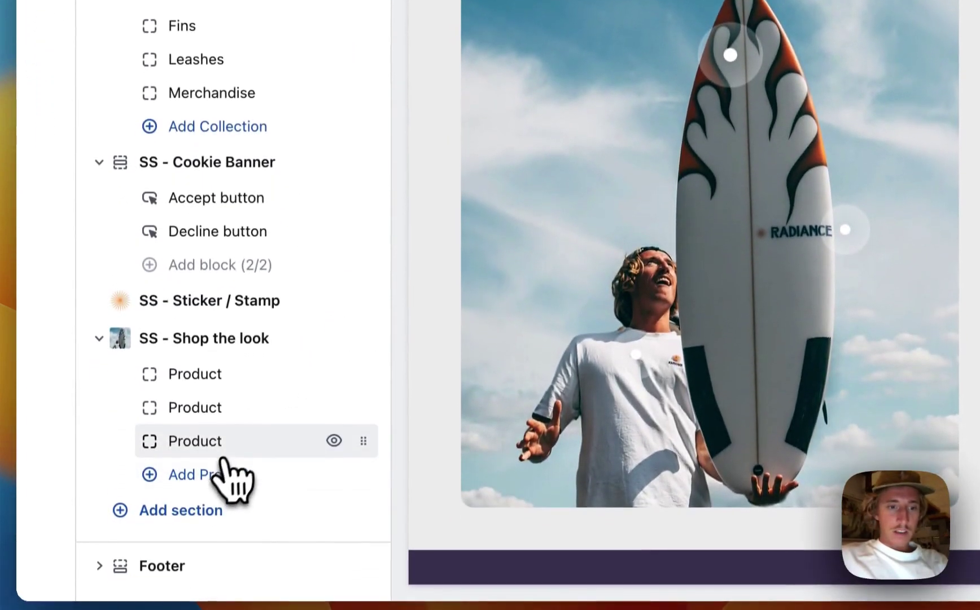
Step: Remove the third Product block and move the second hotspot to 55% horizontal
click(223, 451)
click(184, 558)
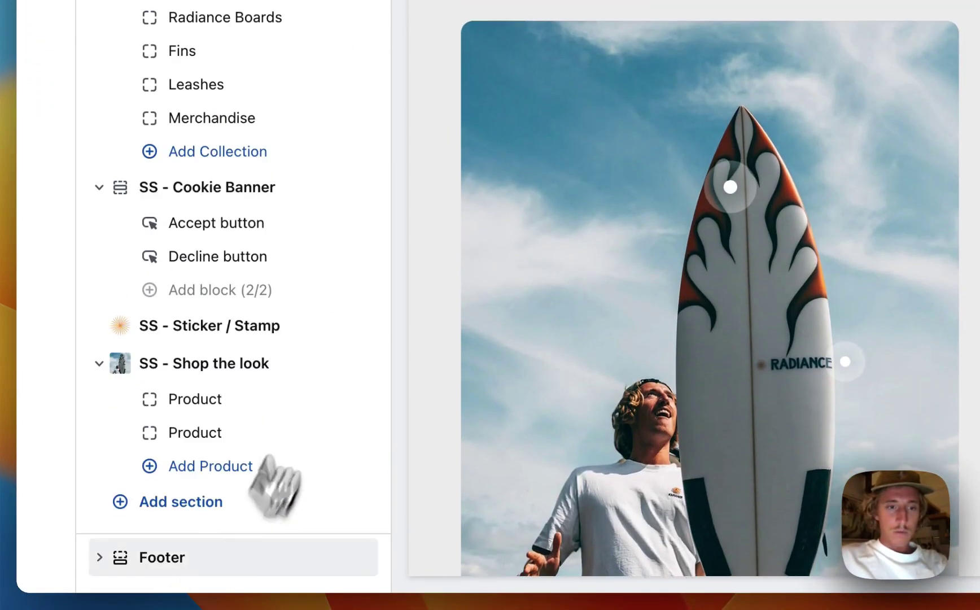
click(198, 414)
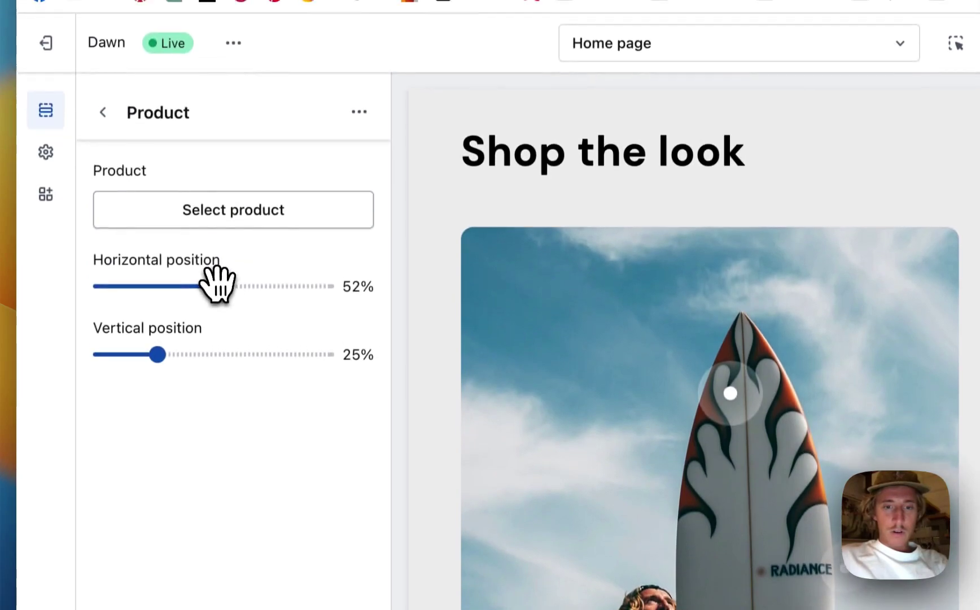
drag(217, 64, 195, 64)
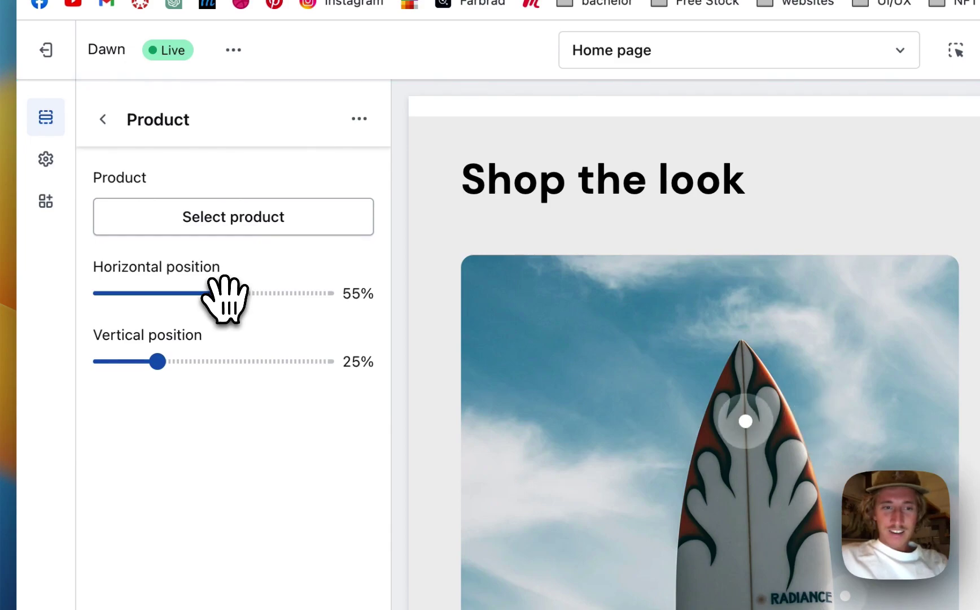
Step: Link that hotspot to THE HEATER
click(214, 217)
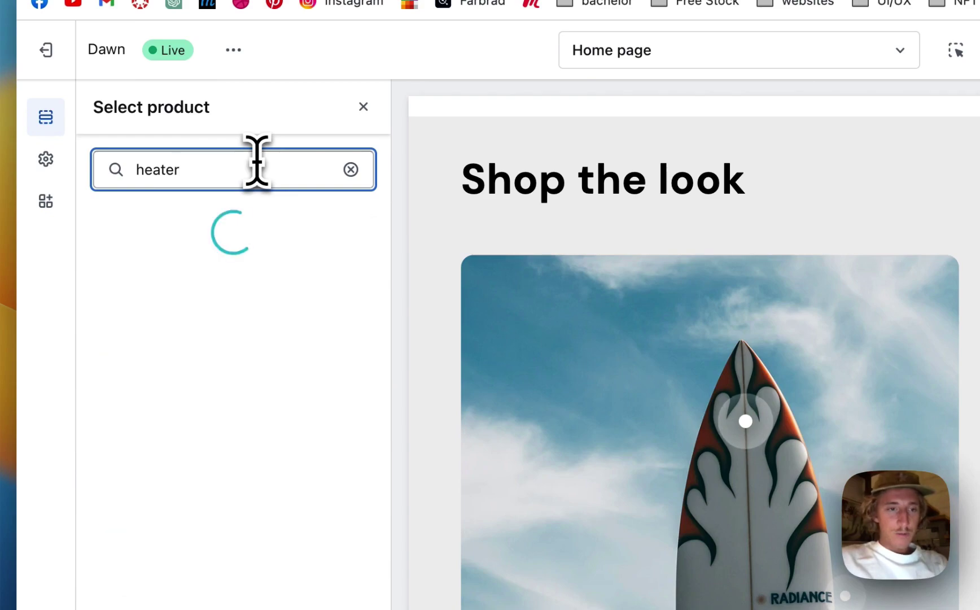
click(218, 270)
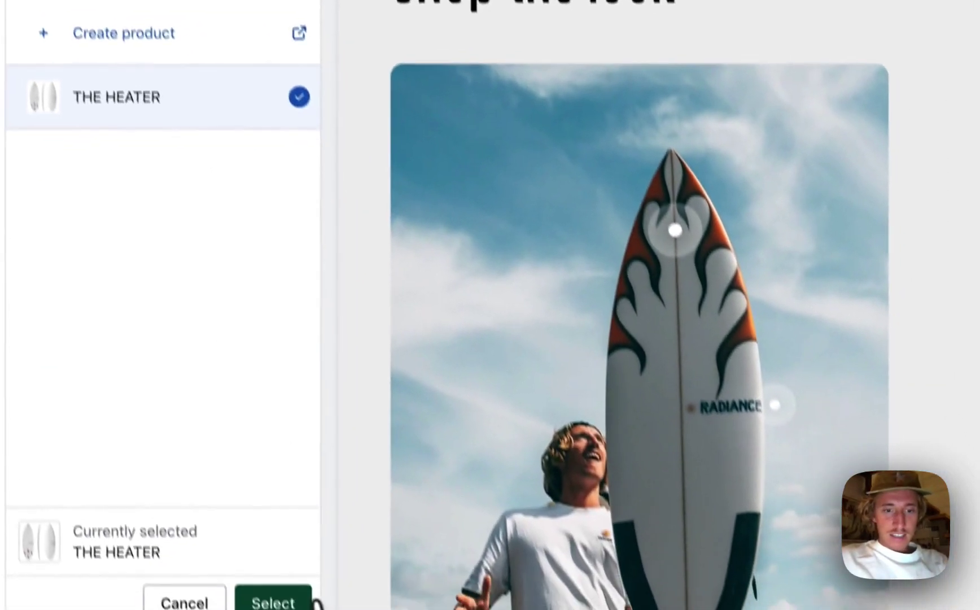
click(283, 597)
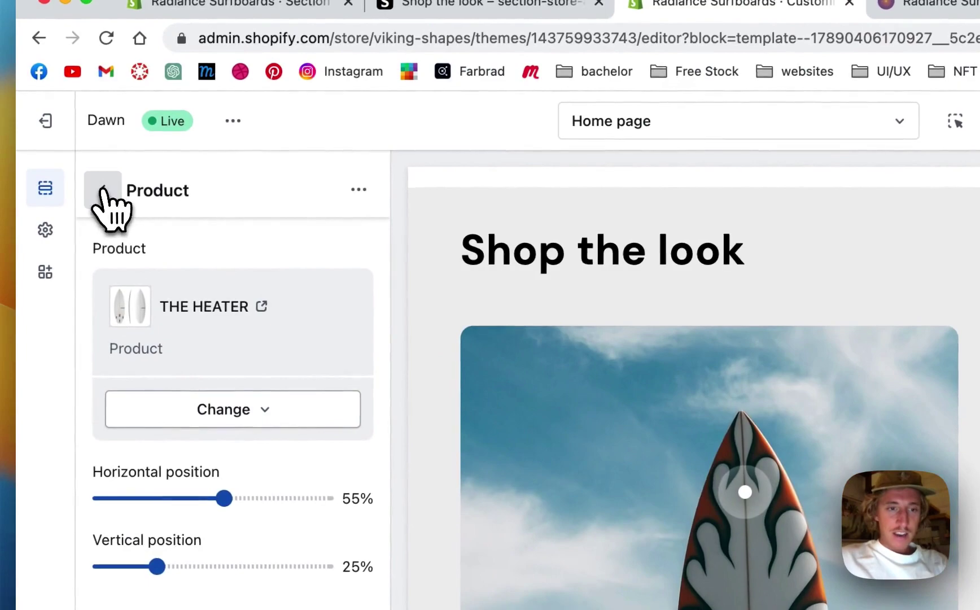
Step: Link the other Product hotspot to RADIANCE OG T-SHIRT
click(102, 195)
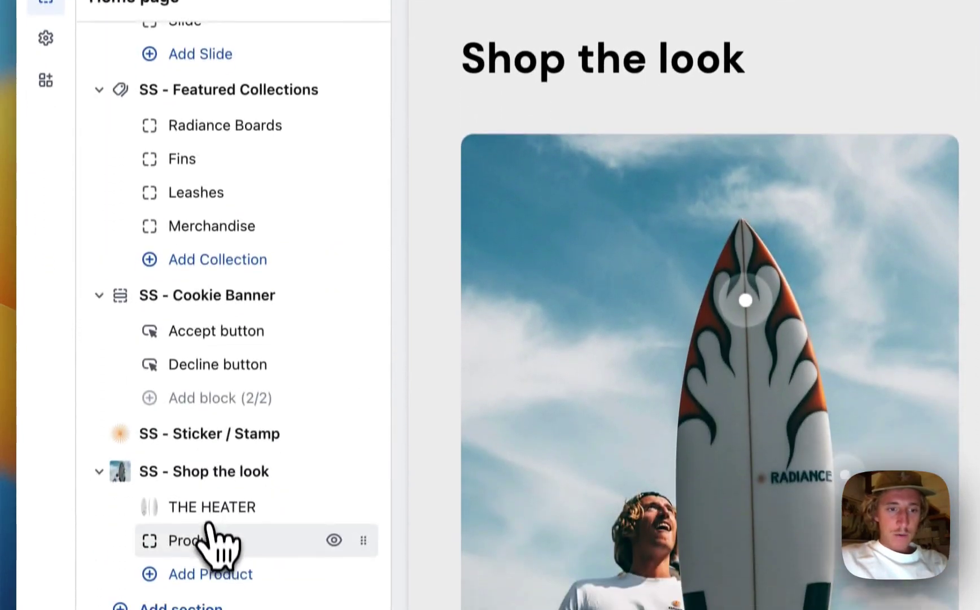
click(214, 541)
click(260, 121)
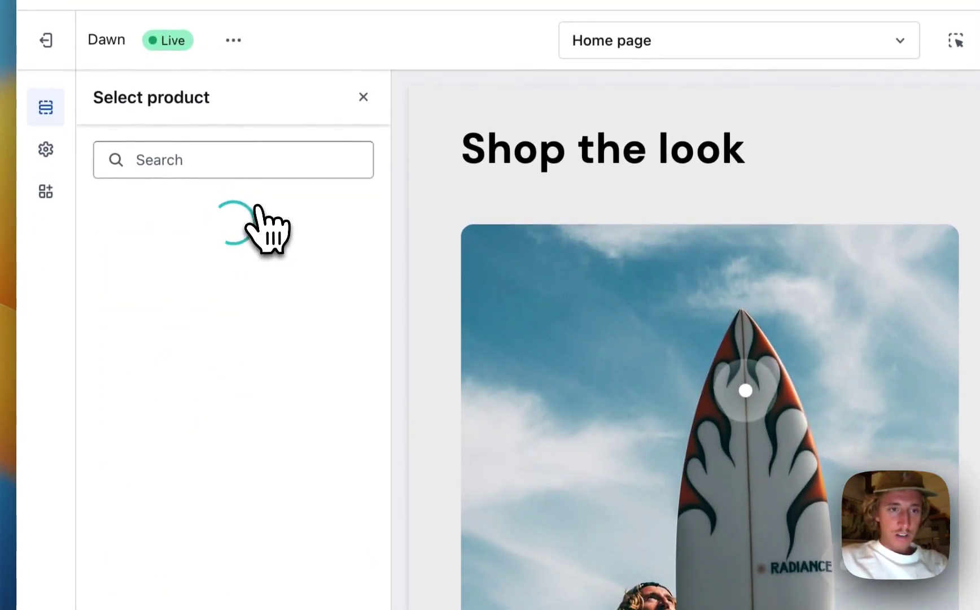
click(265, 164)
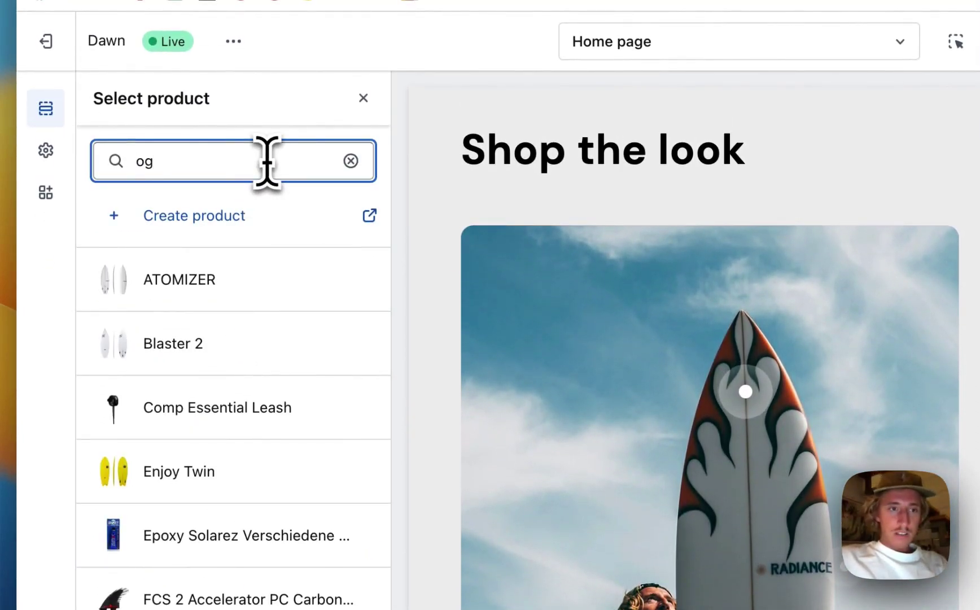
click(259, 282)
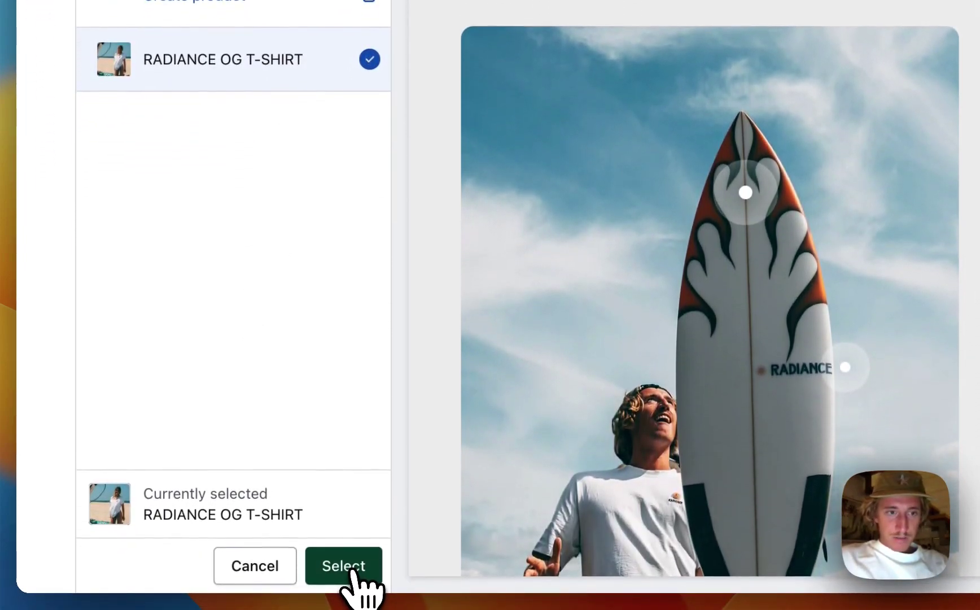
click(356, 590)
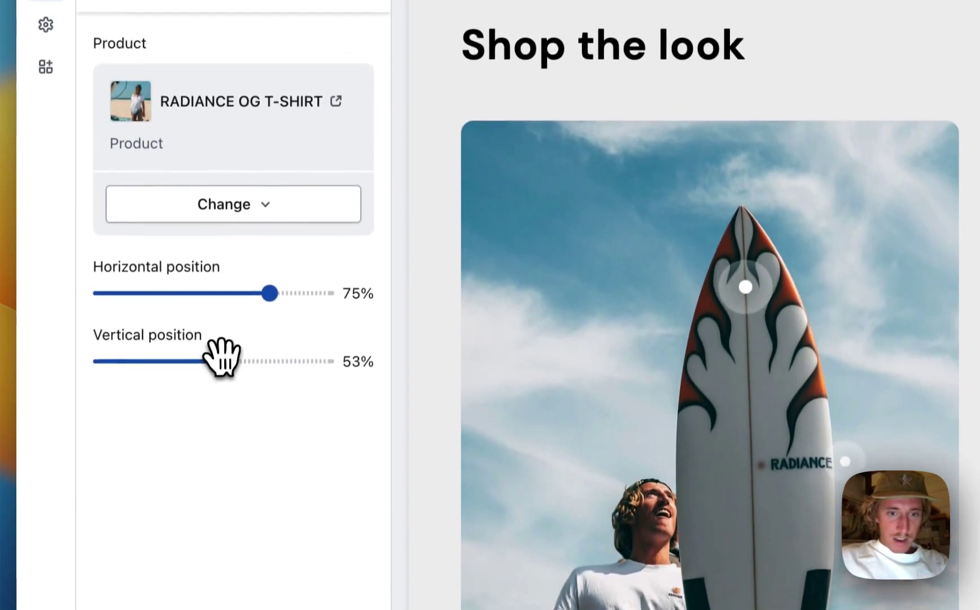
Step: Place the T-shirt hotspot at 29% horizontal, 79% vertical and save
drag(220, 302, 149, 293)
scroll(437, 350, up, 2)
scroll(437, 344, down, 6)
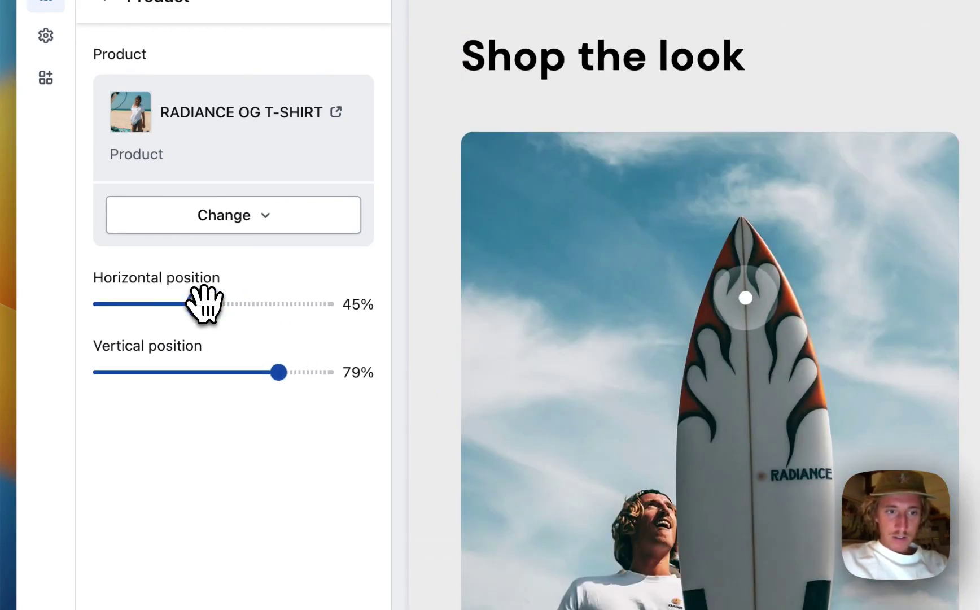
drag(172, 304, 161, 304)
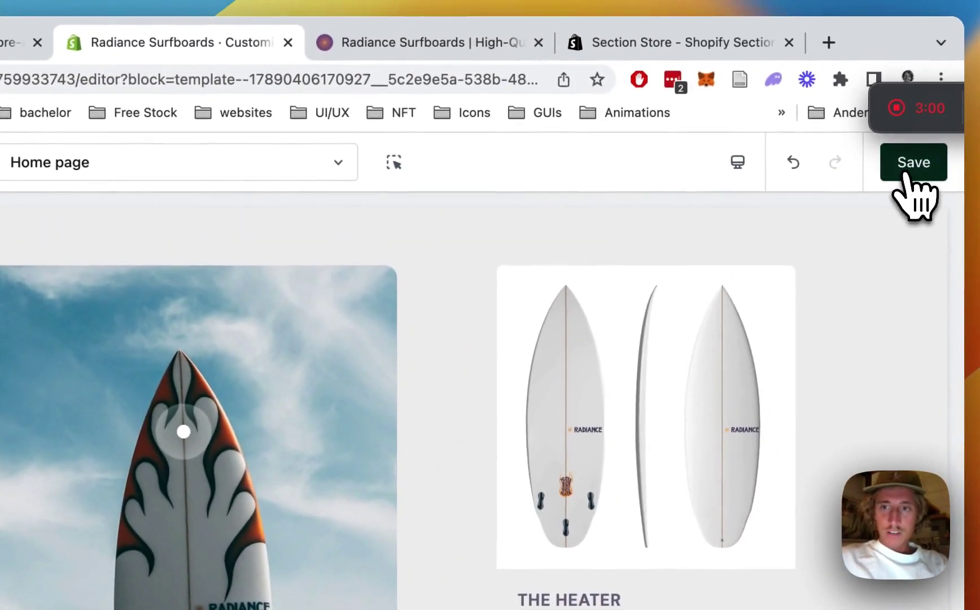
click(904, 169)
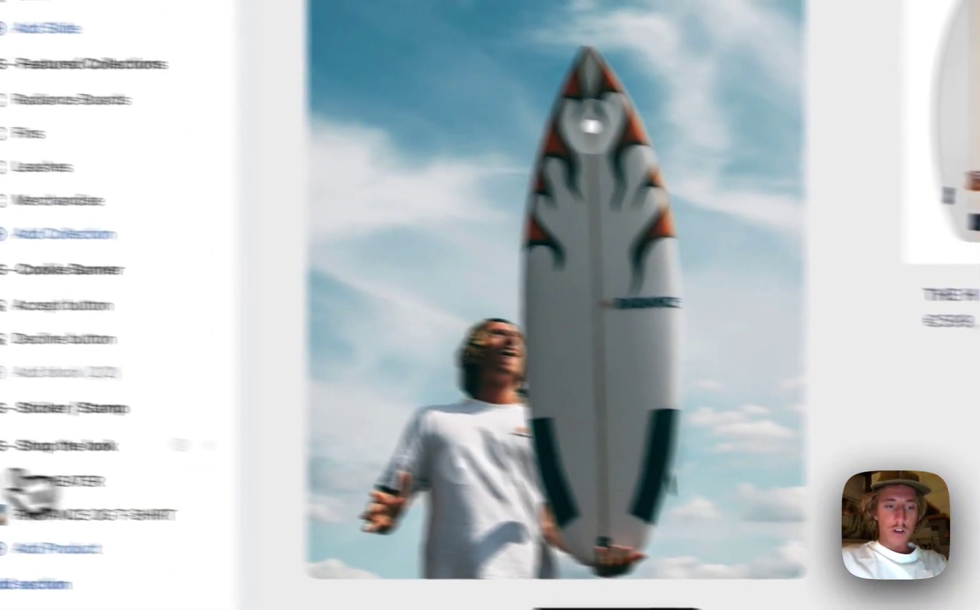
Step: Delete the 'Shop the look' title from the section settings
click(79, 444)
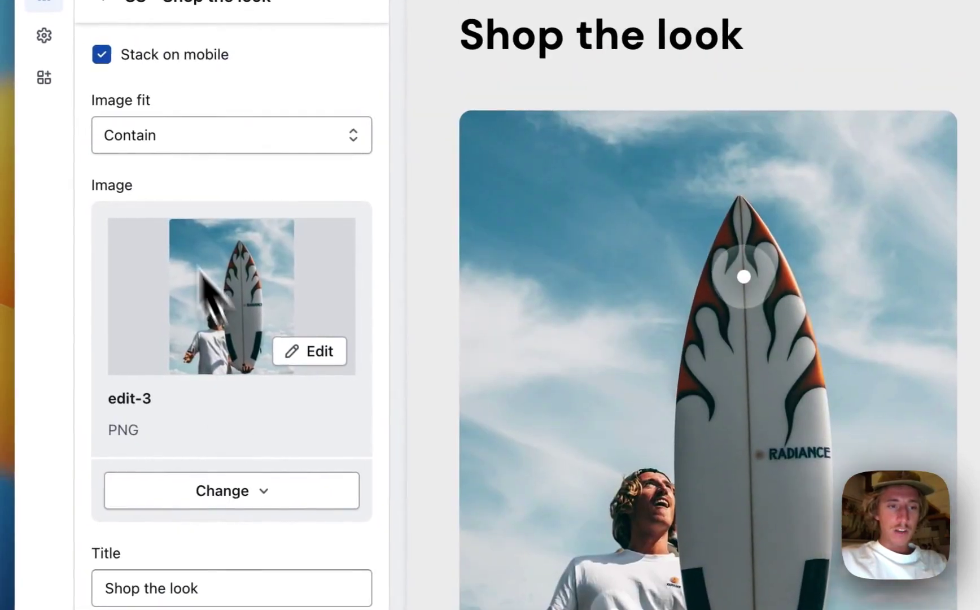
scroll(200, 225, down, 5)
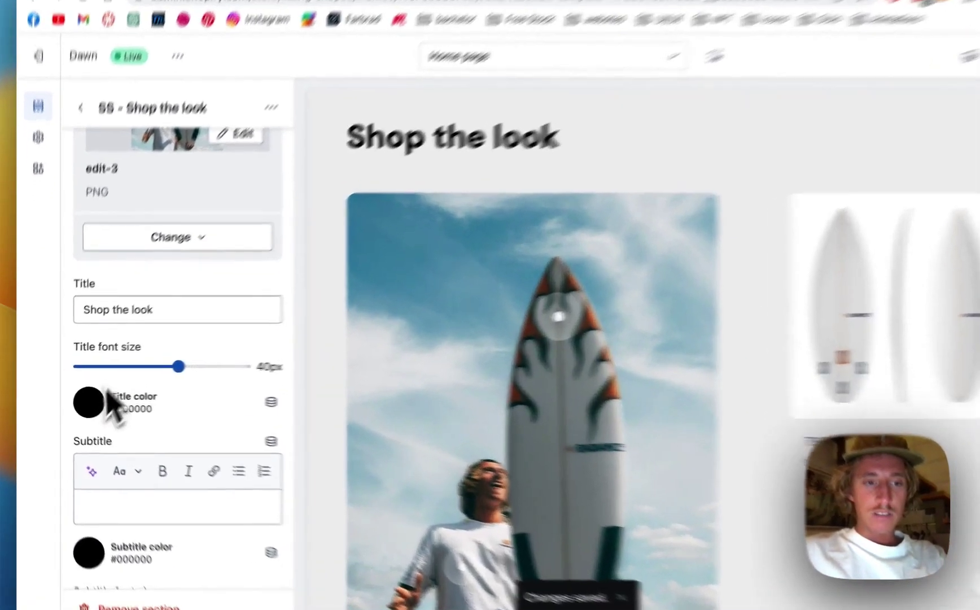
click(78, 401)
click(242, 309)
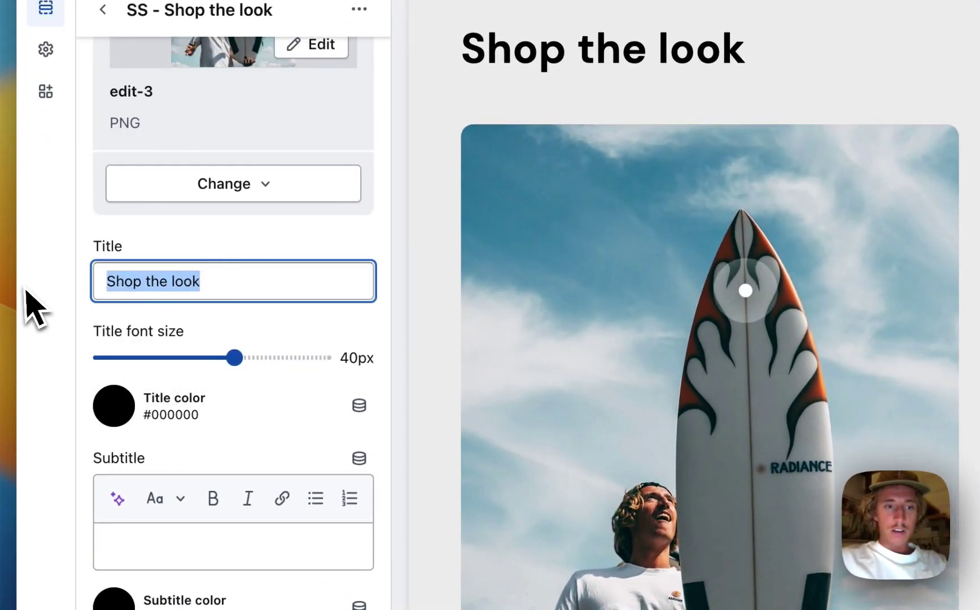
key(BackSpace)
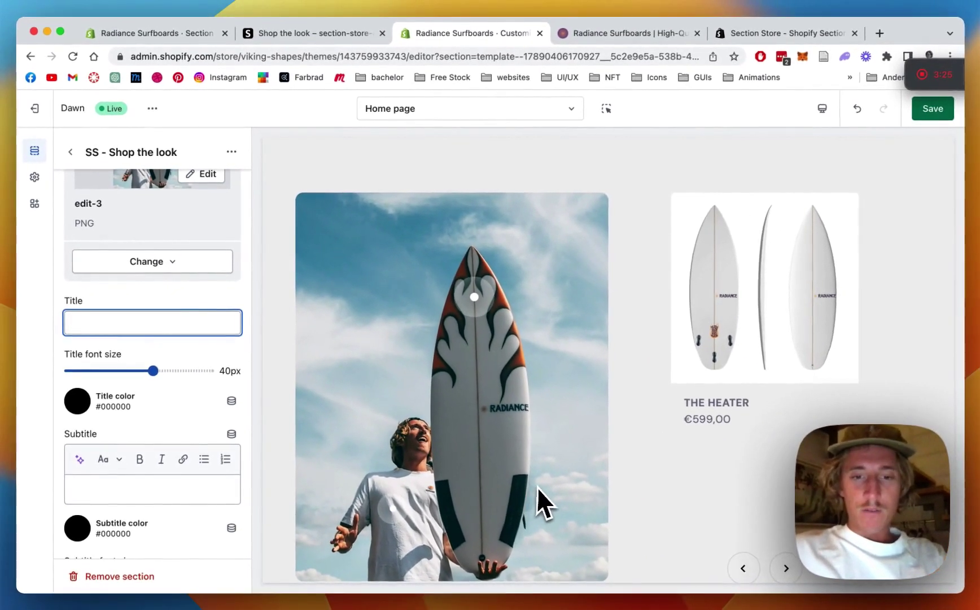
Step: Type a test subtitle 'isnfsknf', then delete it so the subtitle stays empty
scroll(442, 372, down, 2)
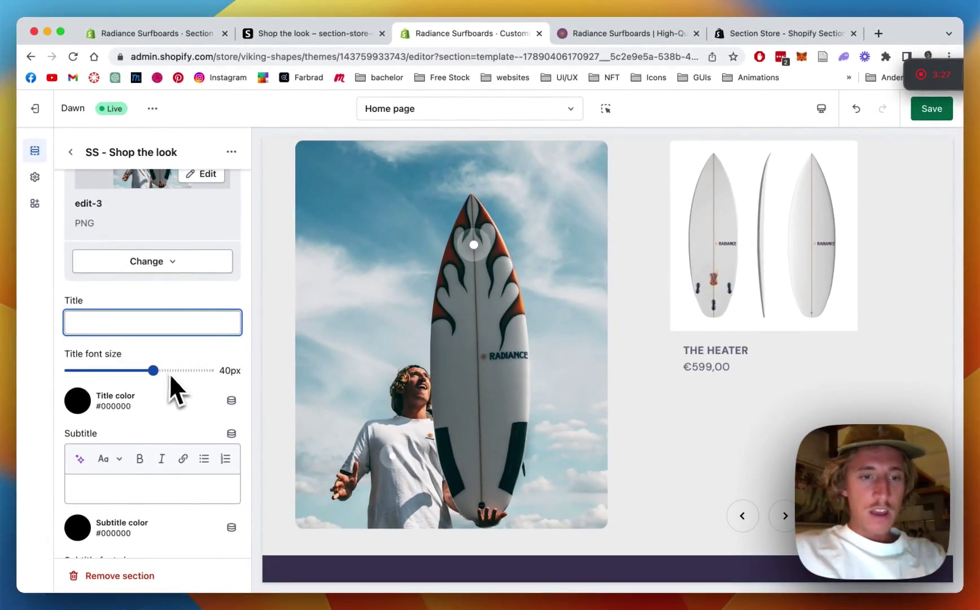
scroll(170, 372, down, 2)
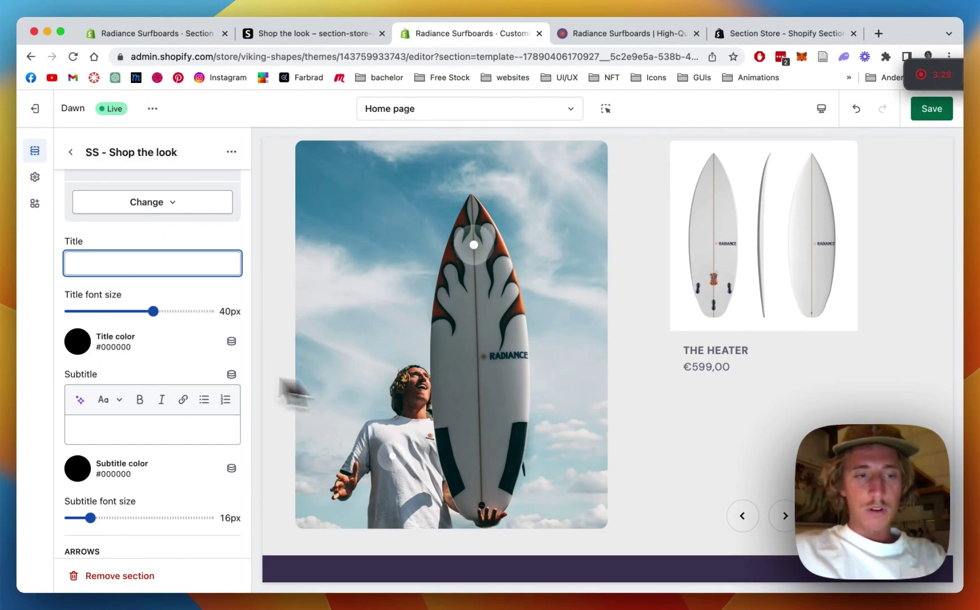
scroll(125, 308, down, 1)
scroll(125, 308, down, 6)
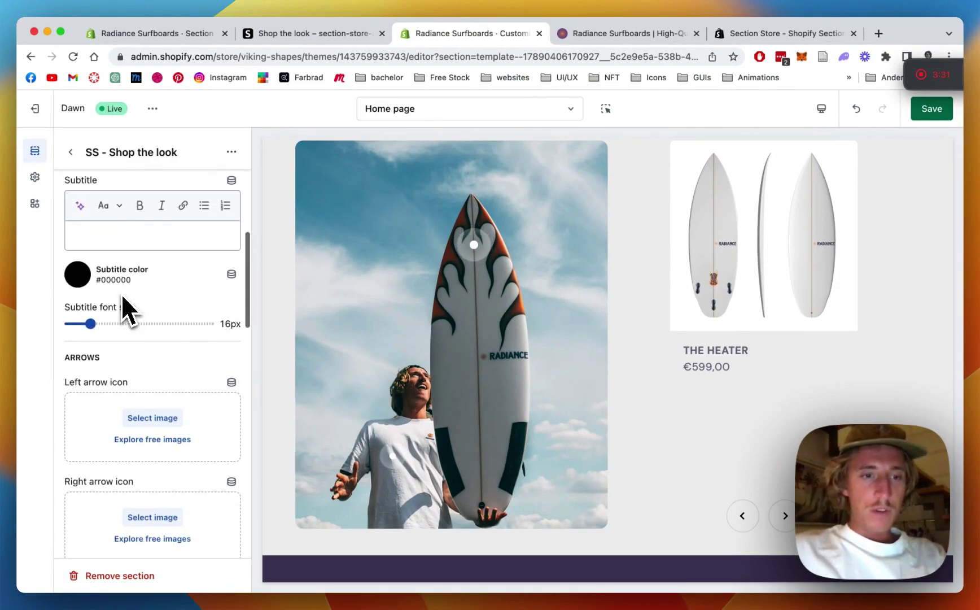
scroll(206, 332, up, 1)
click(111, 270)
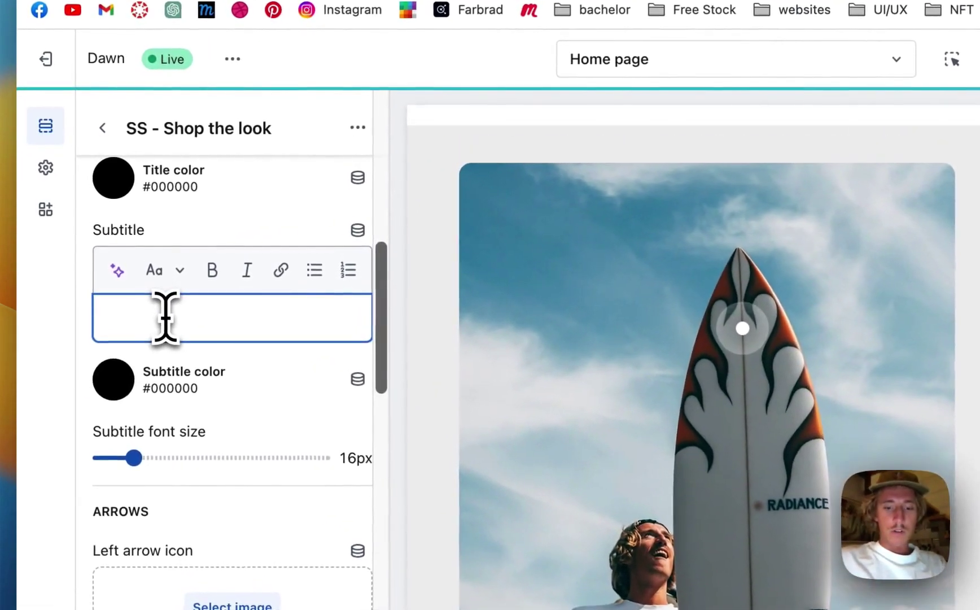
text(isnfsknf)
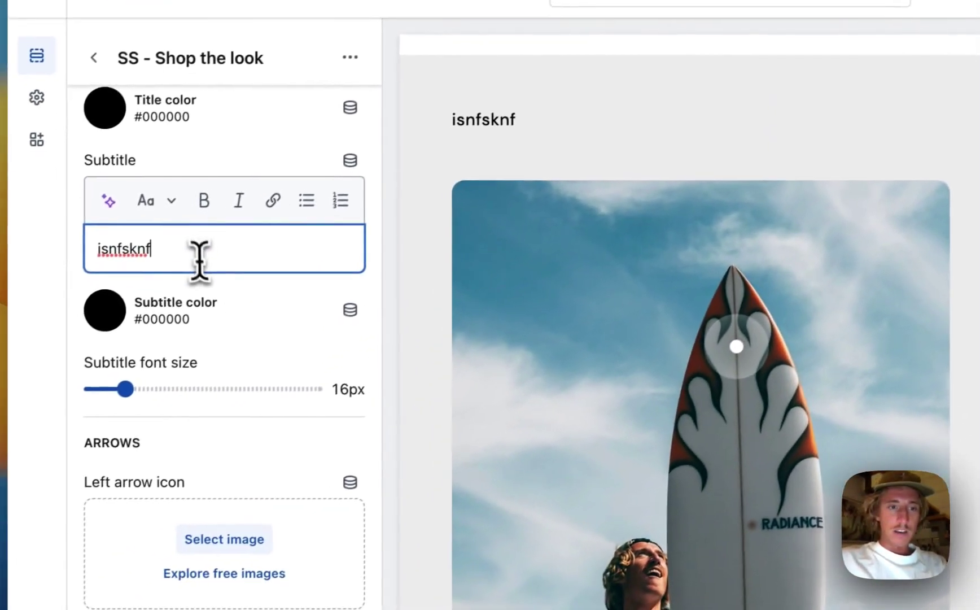
drag(200, 259, 57, 283)
key(BackSpace)
scroll(178, 281, down, 5)
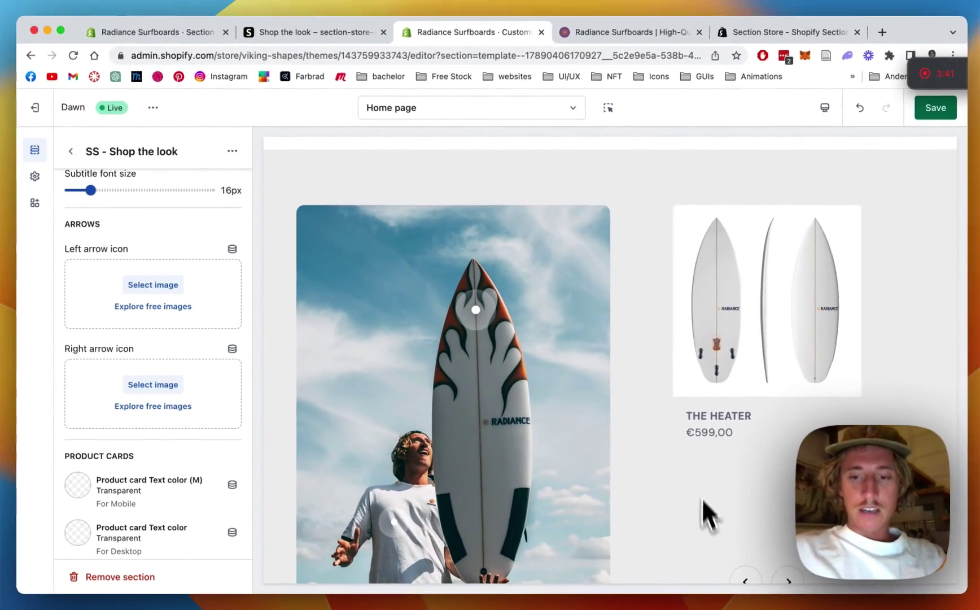
scroll(703, 503, down, 2)
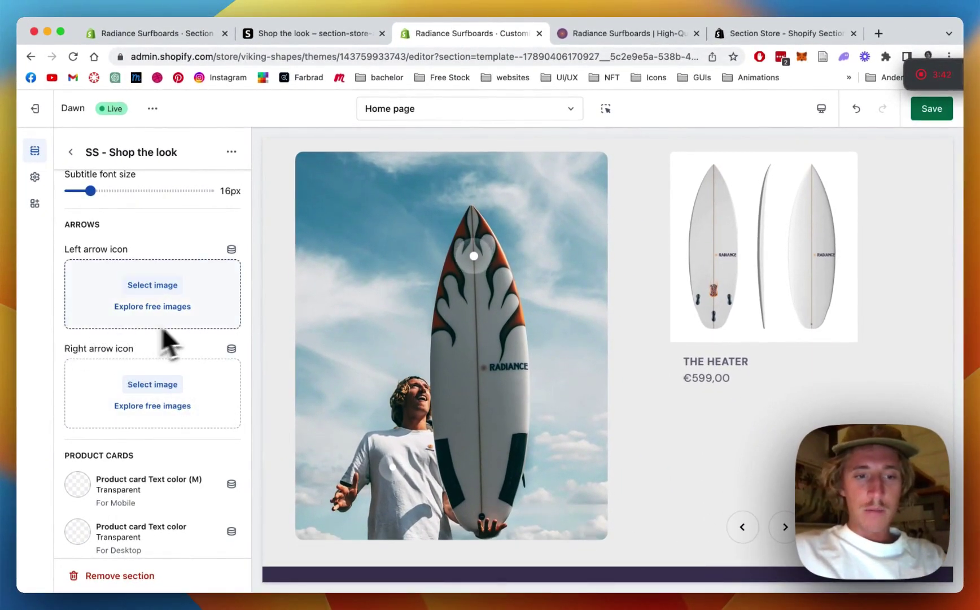
Step: Set both mobile and desktop product card text colours to purple #9F79AF
scroll(187, 325, down, 5)
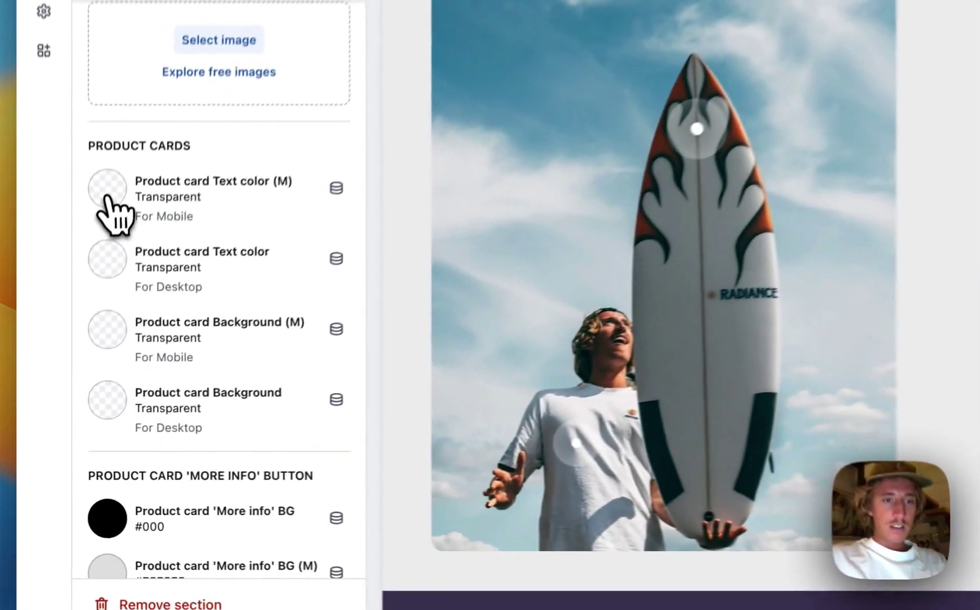
click(77, 296)
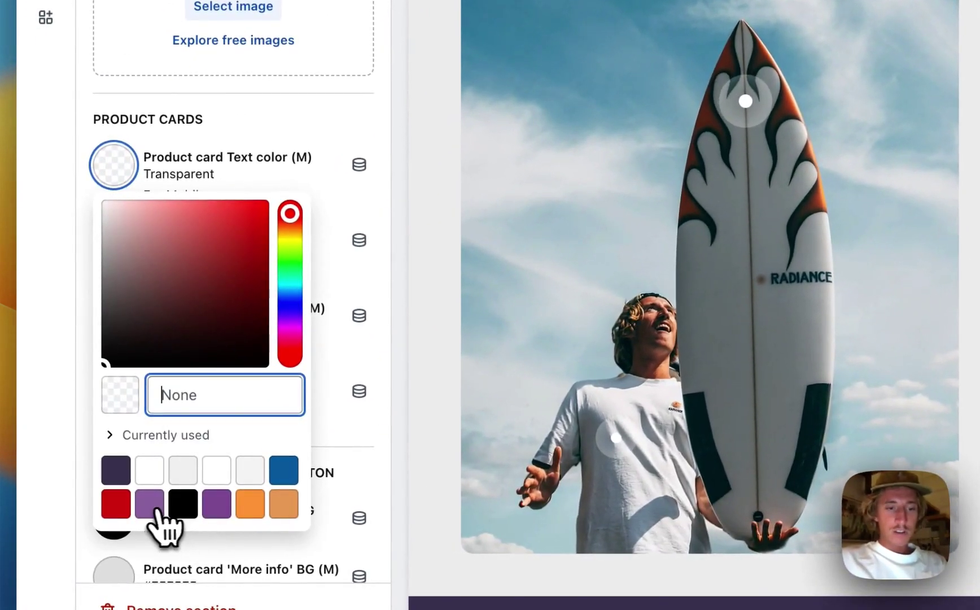
click(153, 504)
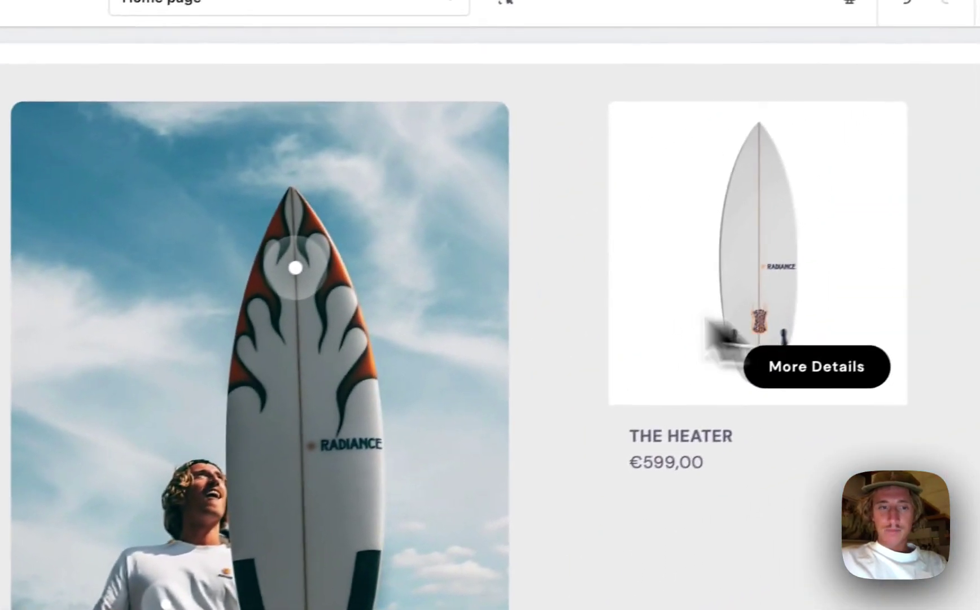
click(295, 240)
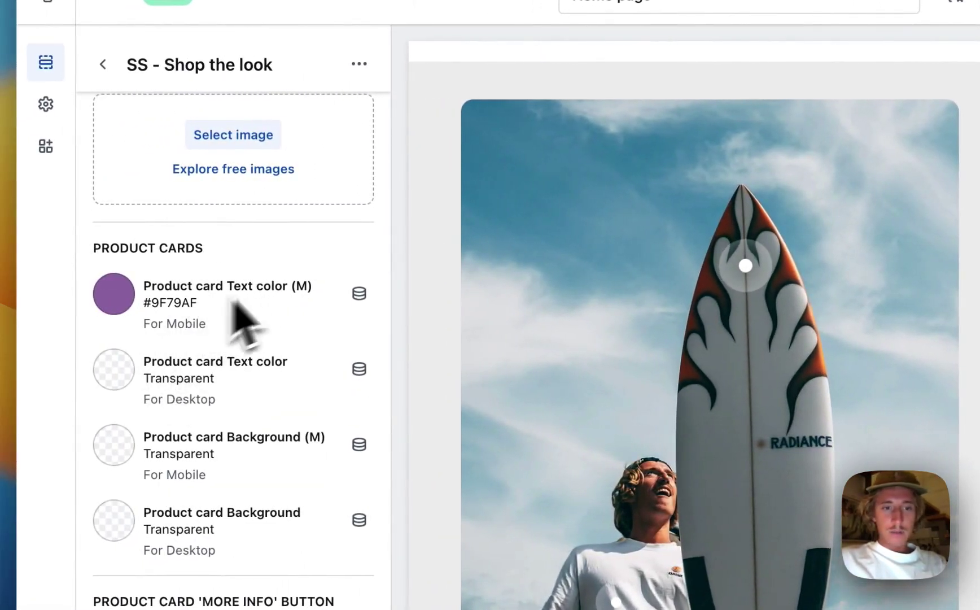
click(115, 373)
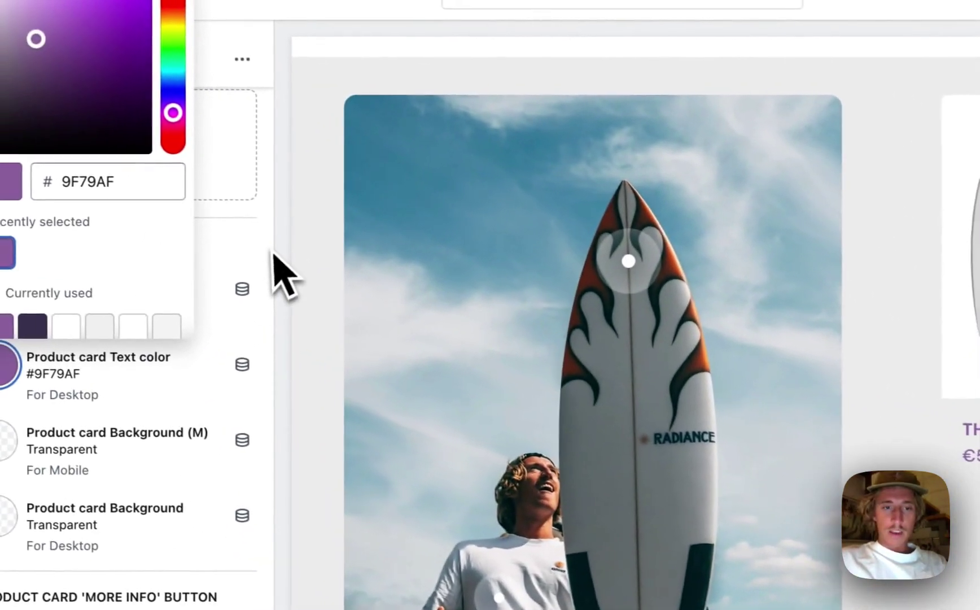
click(389, 255)
scroll(277, 257, down, 2)
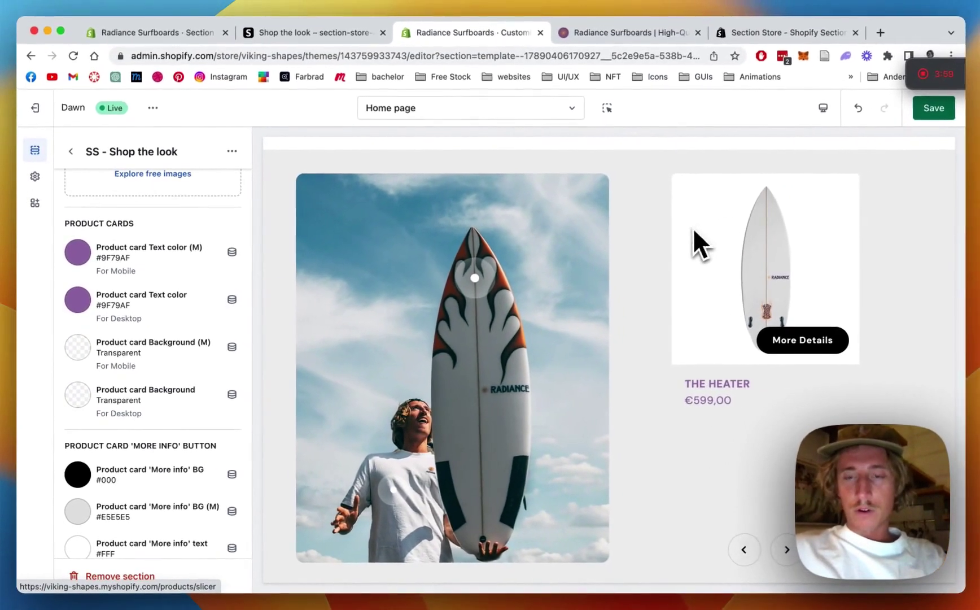
scroll(131, 314, down, 4)
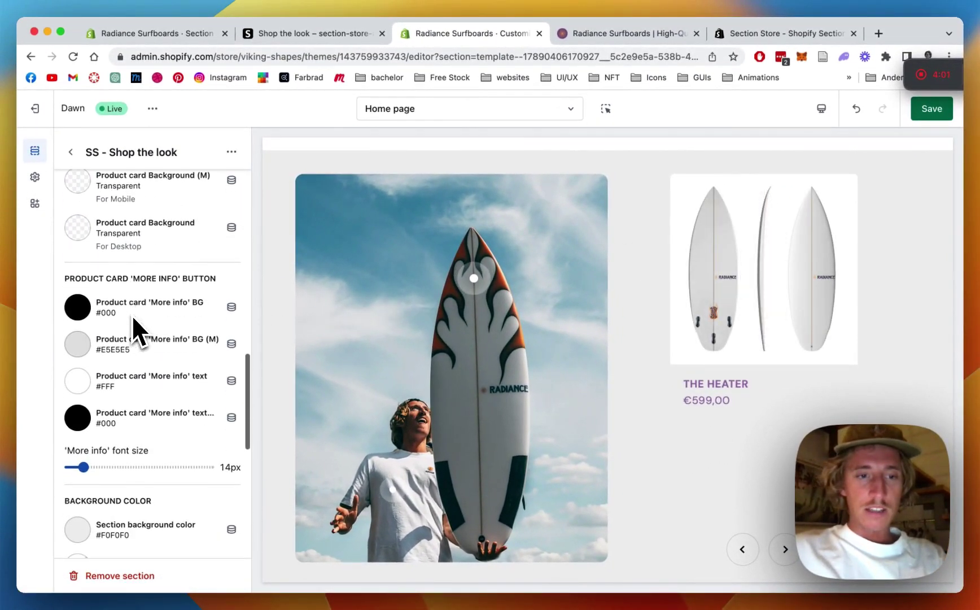
Step: Set the More info button background to purple #9F79AF, then edit its text colour
mouse_move(805, 293)
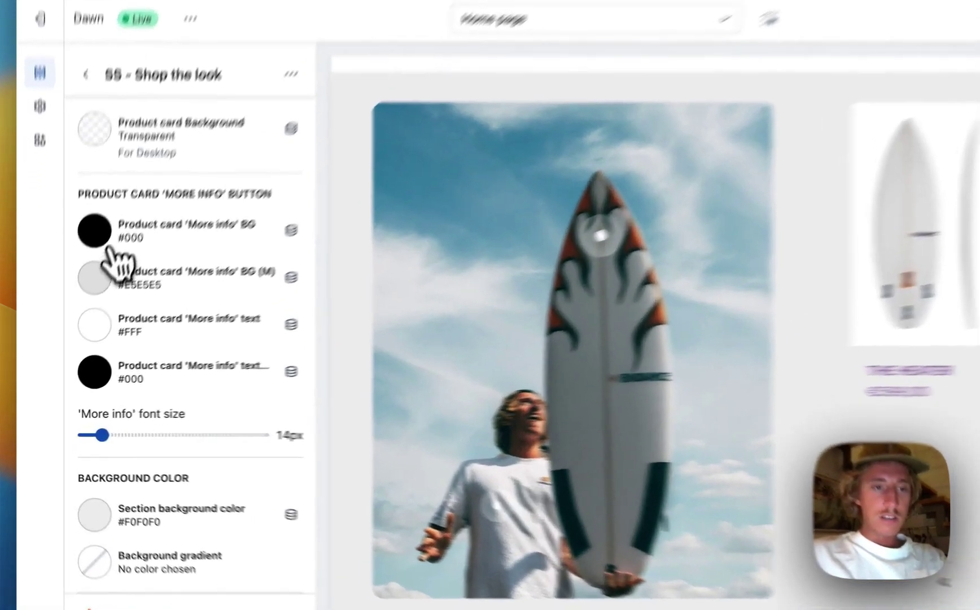
click(81, 273)
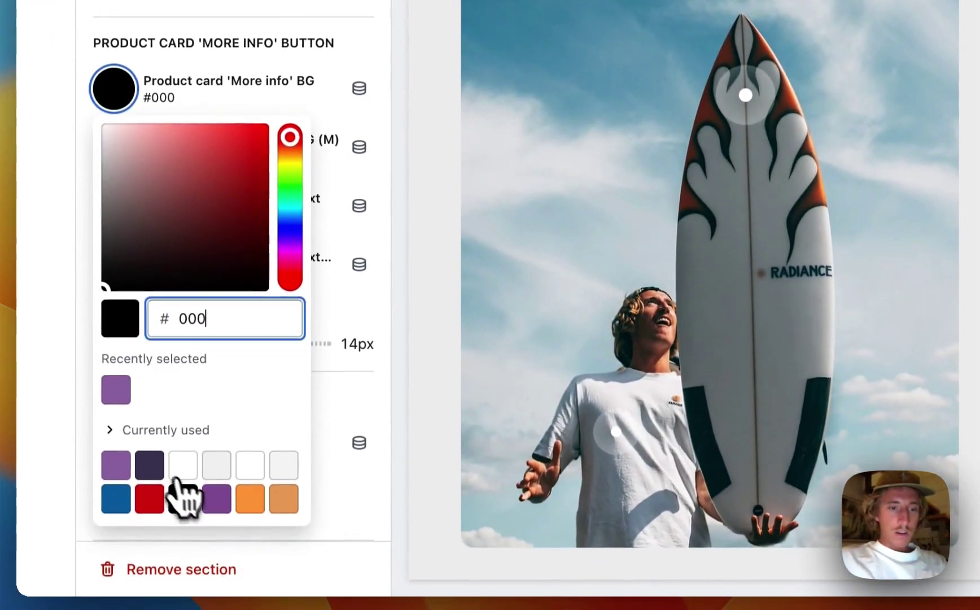
click(146, 555)
click(366, 173)
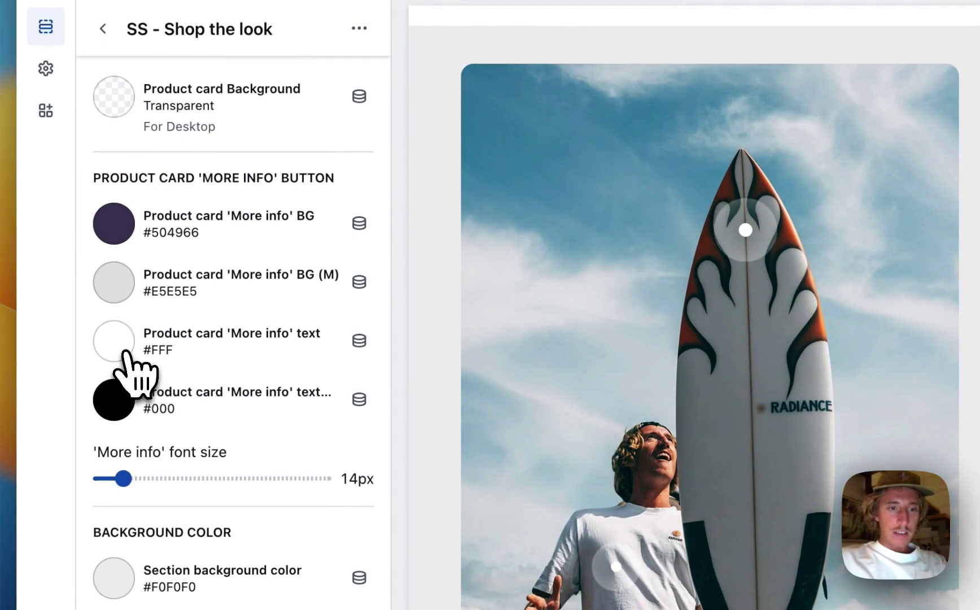
click(116, 402)
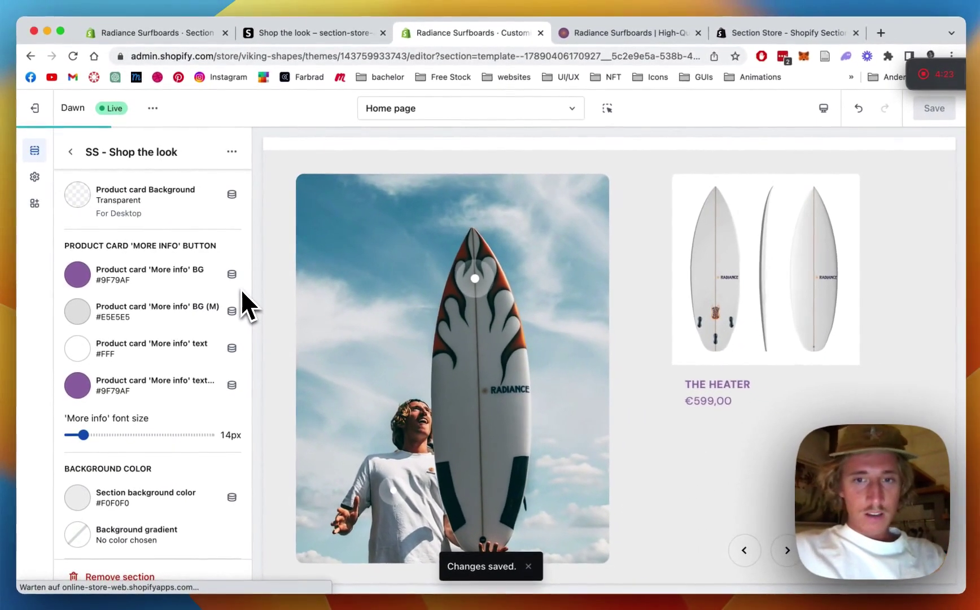
Step: Lower the Shop the look section's side padding from 5rem to 1rem and save
scroll(339, 306, down, 1)
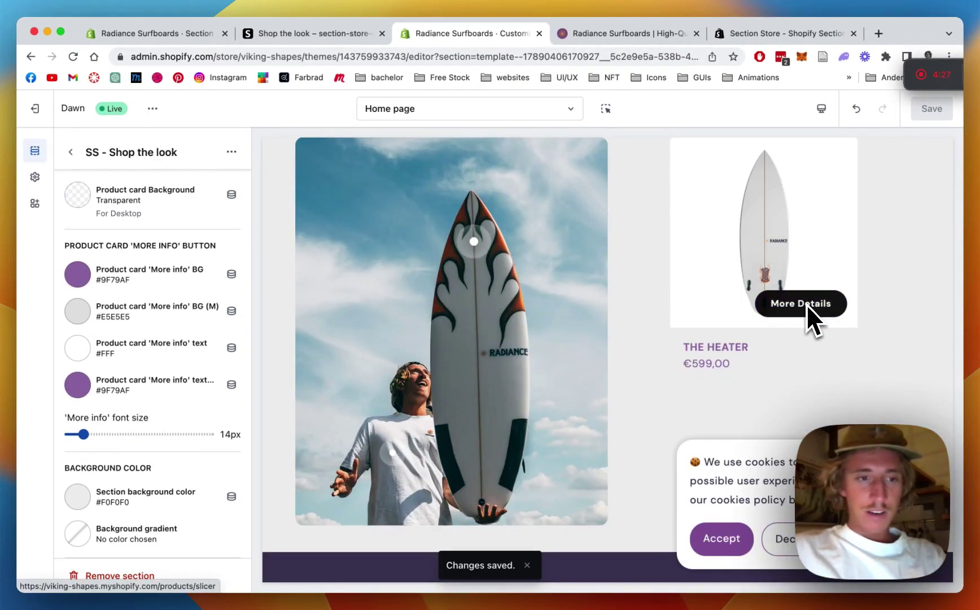
scroll(201, 320, down, 3)
scroll(201, 314, down, 12)
scroll(201, 314, up, 13)
scroll(201, 324, up, 15)
scroll(202, 324, down, 19)
scroll(201, 313, down, 1)
scroll(174, 371, down, 2)
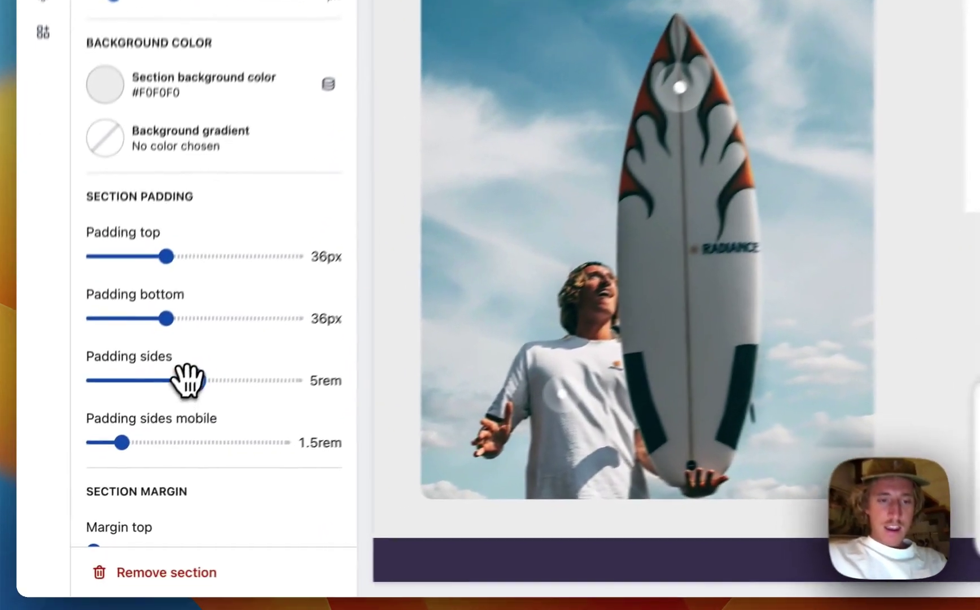
drag(138, 443, 104, 443)
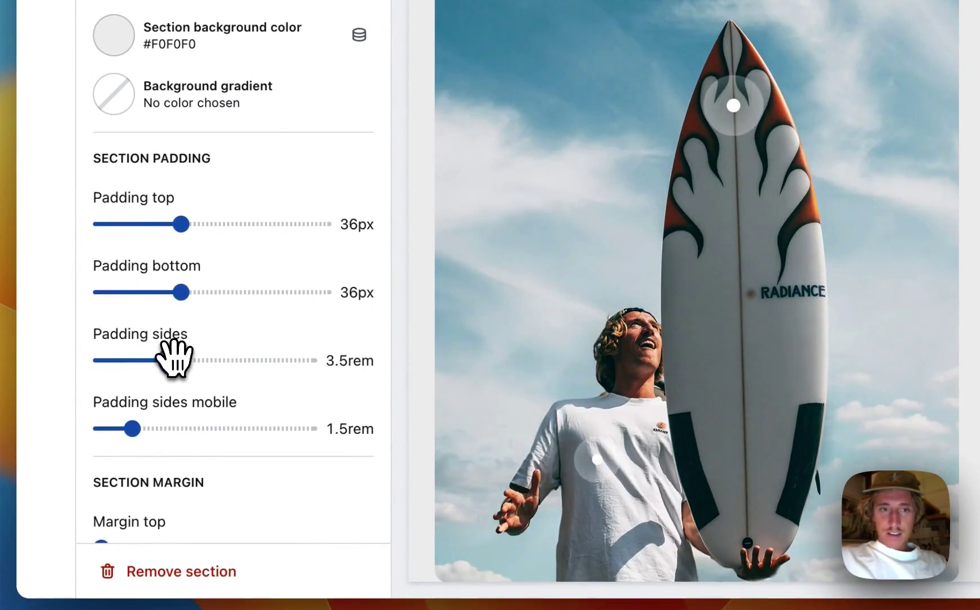
drag(172, 359, 122, 361)
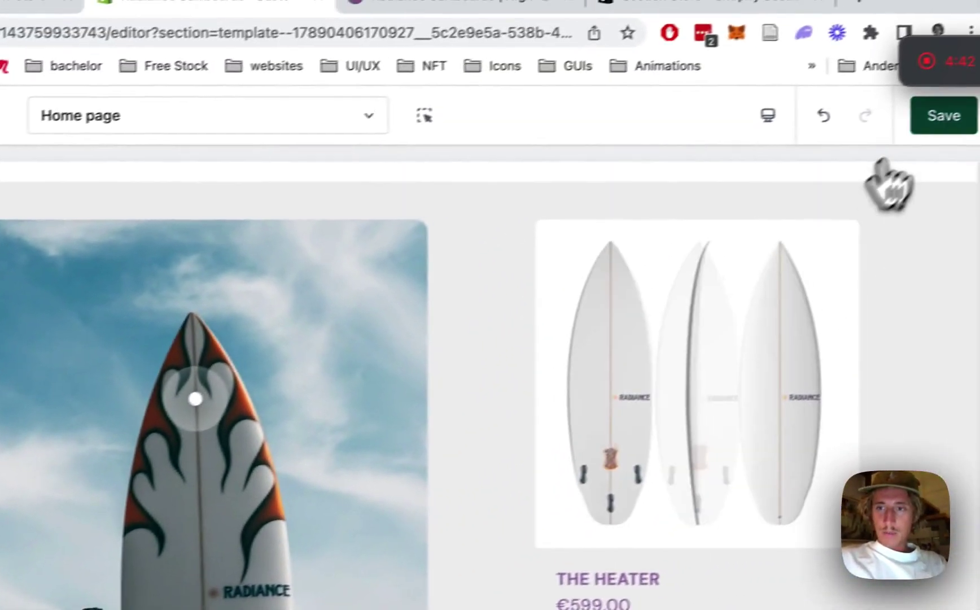
click(942, 114)
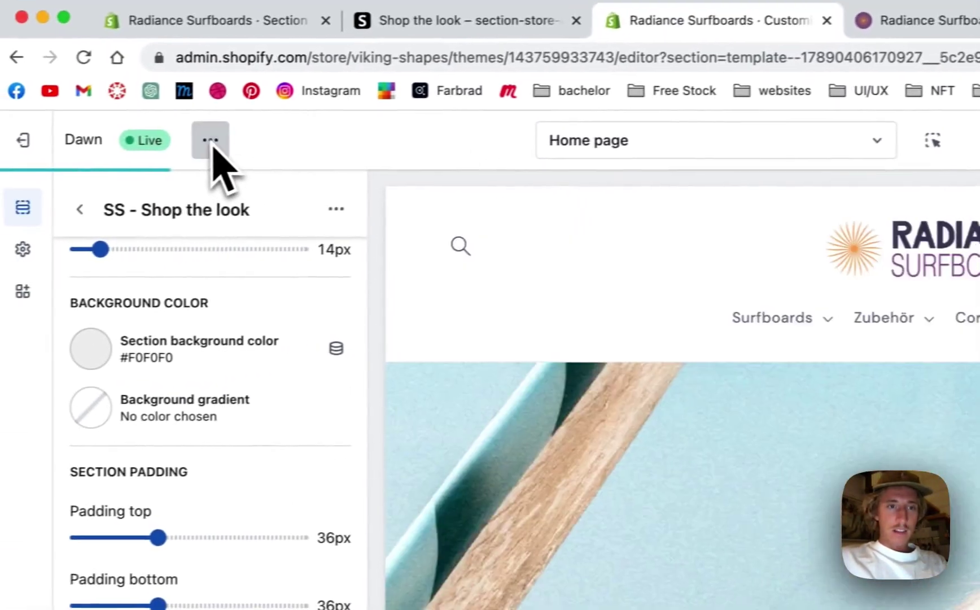
Step: Open the live store and scroll to the surfboard photo beside purple THE HEATER at €599,00
click(31, 155)
click(7, 383)
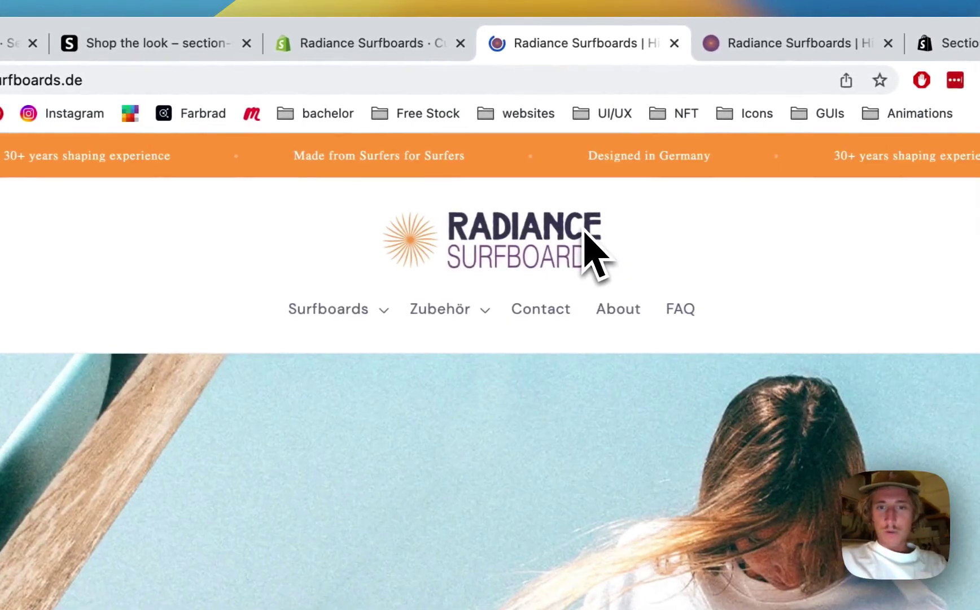
scroll(564, 226, down, 5)
scroll(621, 216, down, 20)
scroll(610, 197, up, 8)
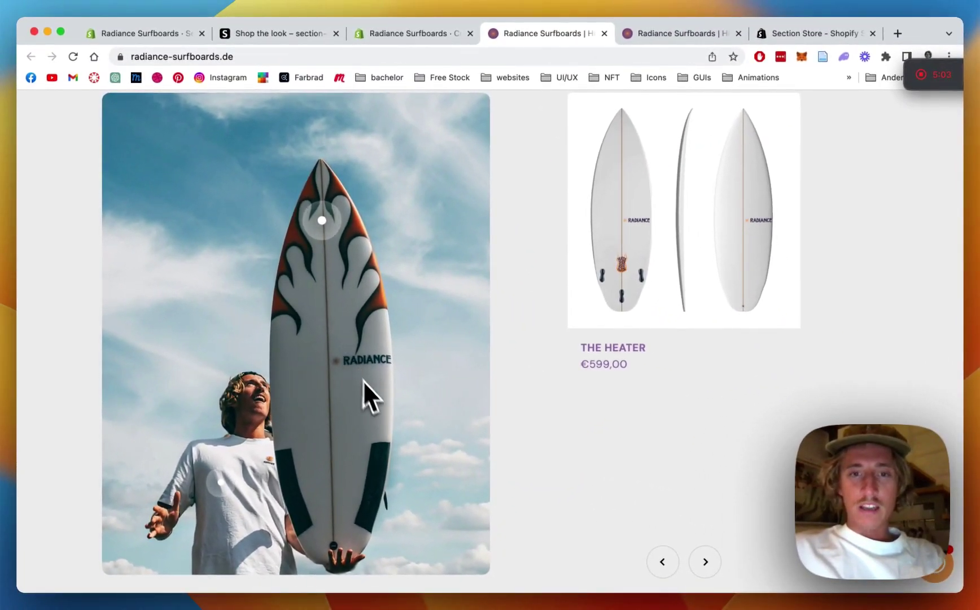
scroll(730, 461, up, 3)
scroll(730, 460, down, 1)
scroll(730, 460, down, 2)
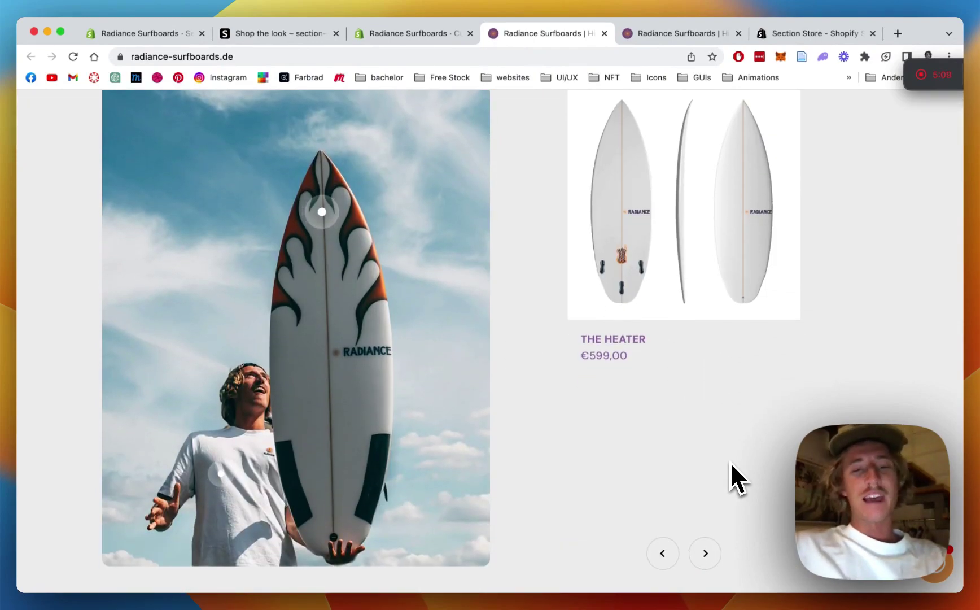
scroll(729, 461, up, 1)
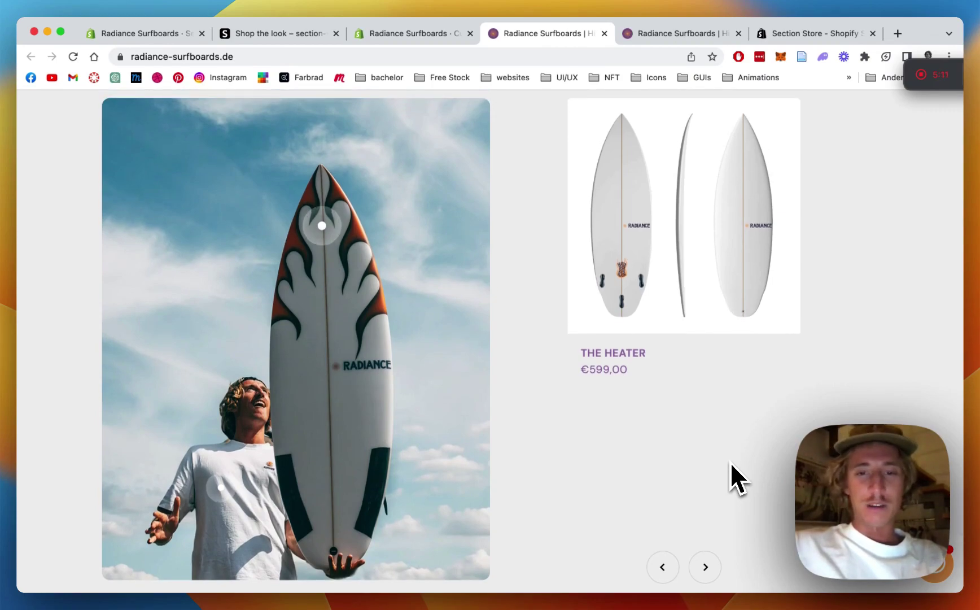